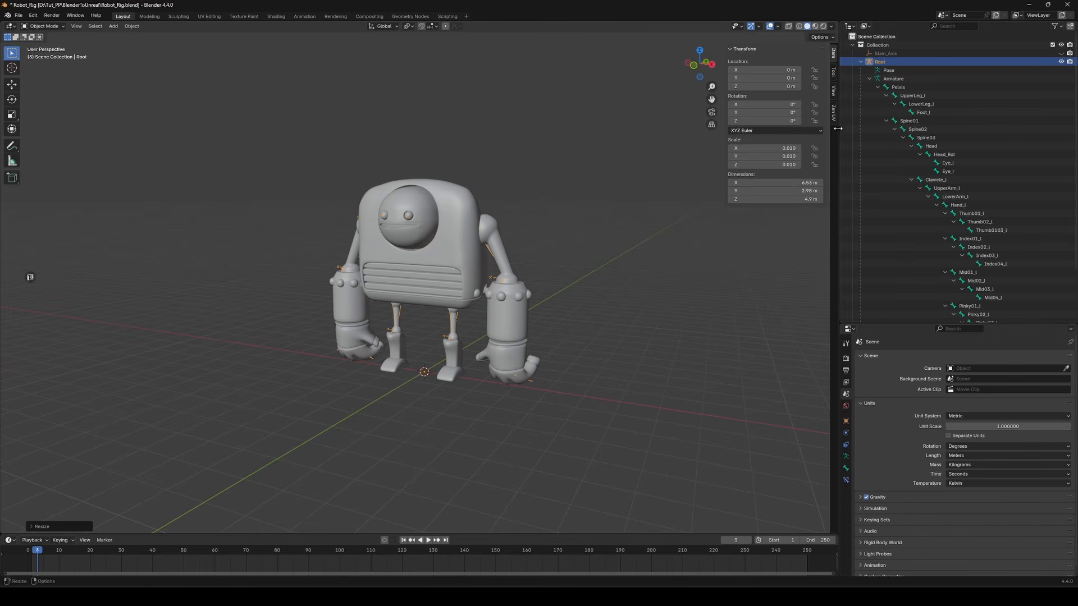
{"action": "left_click_drag", "start_coordinate": [838, 128], "coordinate": [655, 129]}
{"action": "left_click_drag", "start_coordinate": [679, 74], "coordinate": [901, 323], "text": "ctrl"}
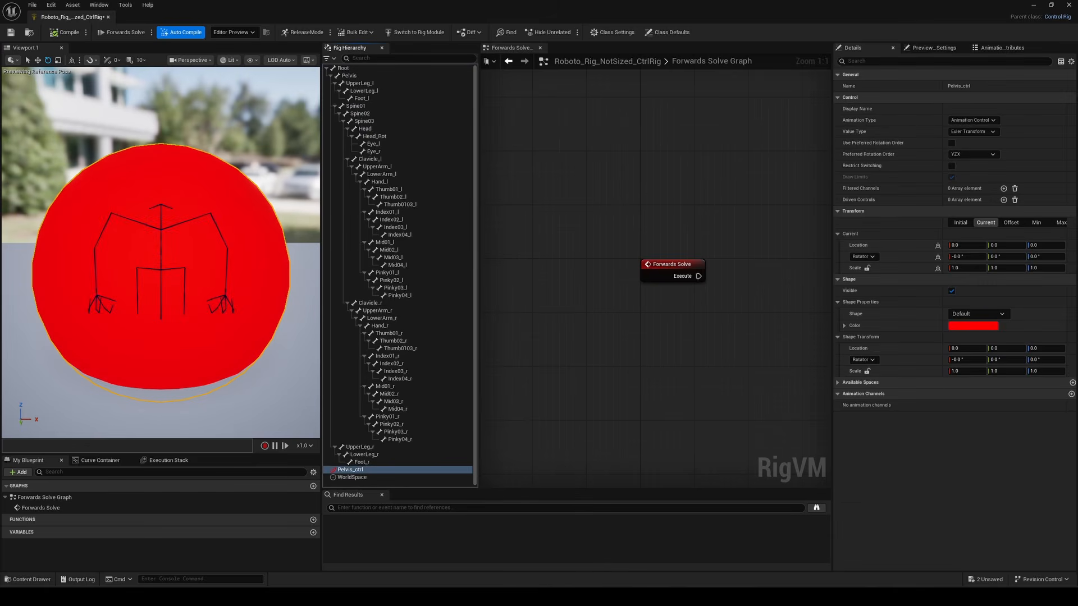
{"action": "left_click_drag", "start_coordinate": [35, 107], "coordinate": [357, 420], "text": "ctrl"}
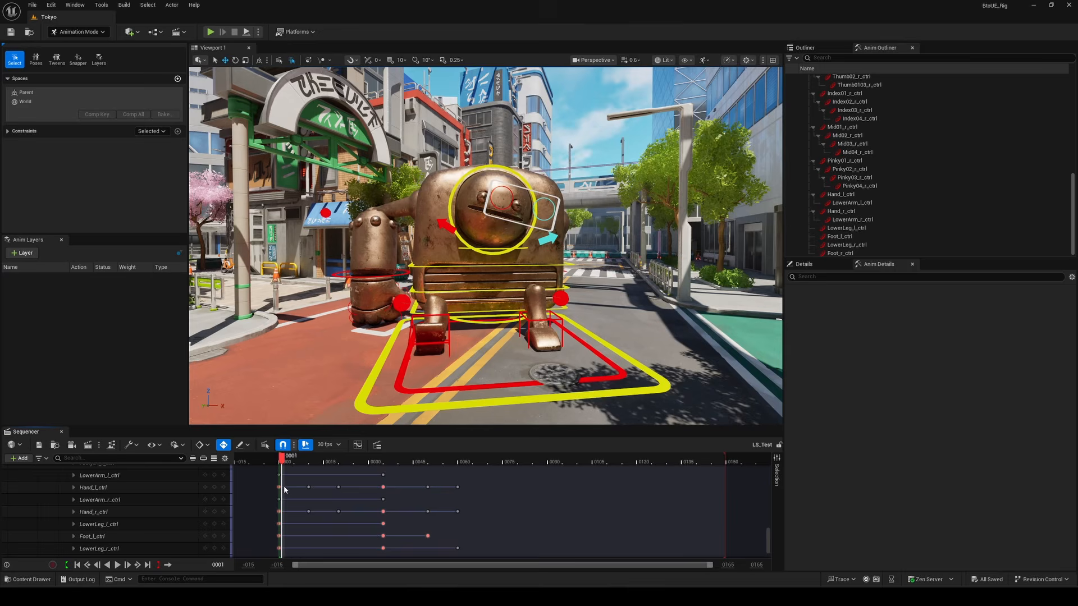
{"action": "mouse_move", "coordinate": [279, 487]}
{"action": "left_mouse_down"}
{"action": "mouse_move", "coordinate": [467, 480]}
{"action": "mouse_move", "coordinate": [285, 481]}
{"action": "left_mouse_up"}
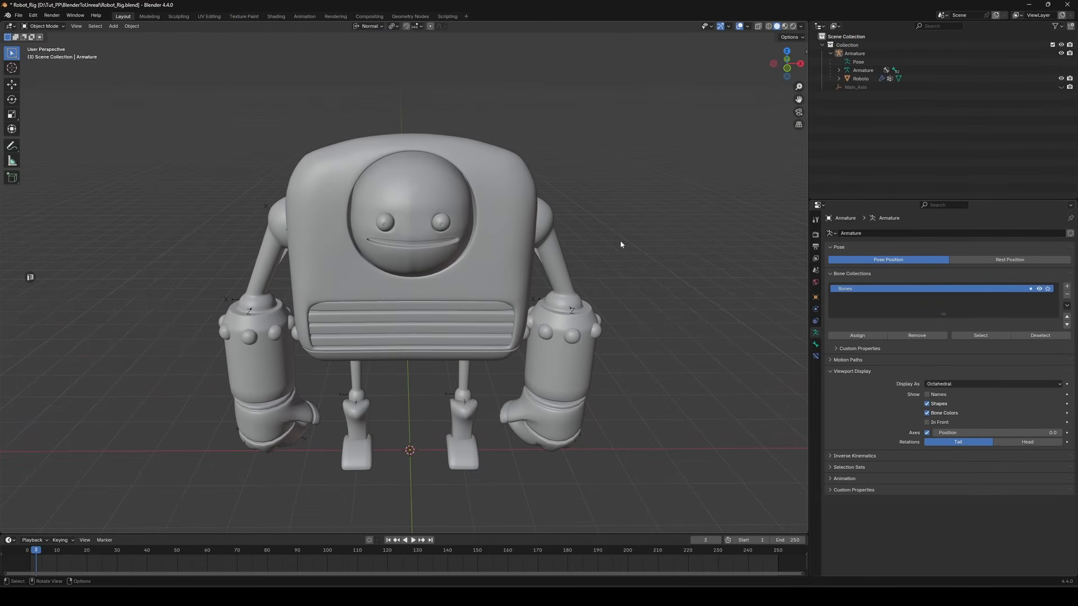
{"action": "mouse_move", "coordinate": [620, 241]}
{"action": "middle_mouse_down"}
{"action": "mouse_move", "coordinate": [627, 250]}
{"action": "mouse_move", "coordinate": [571, 243]}
{"action": "mouse_move", "coordinate": [692, 245]}
{"action": "mouse_move", "coordinate": [621, 254]}
{"action": "middle_mouse_up"}
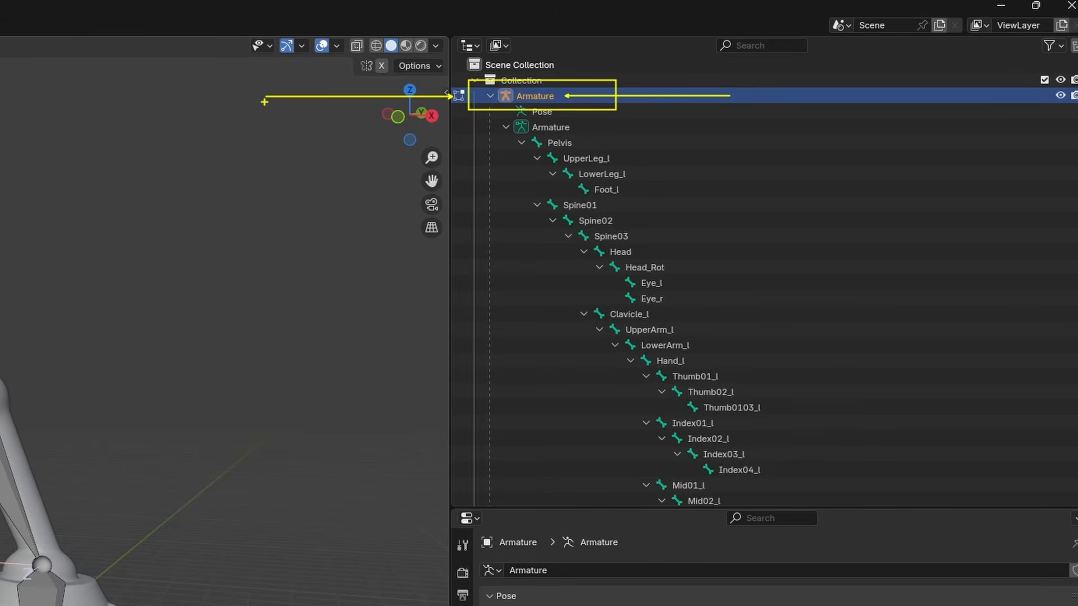
Rename the armature object in the outliner to Root
{"action": "double_click", "coordinate": [560, 96]}
{"action": "type", "text": "Root"}
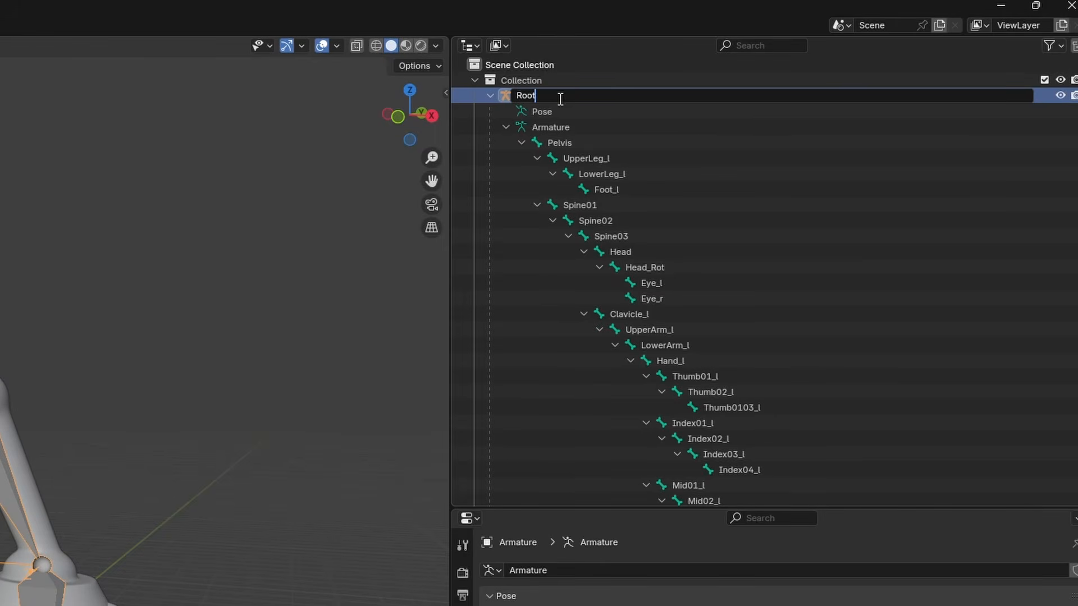
{"action": "key", "text": "Return"}
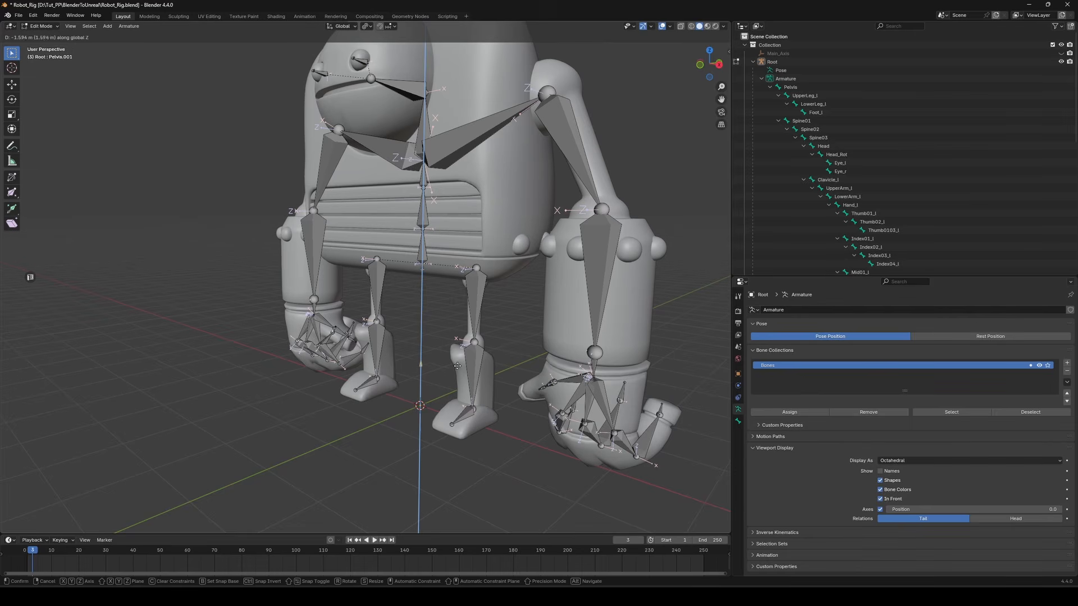
Duplicate the pelvis bone, scale the copy down and rotate it 90° around the X axis
{"action": "key", "text": "shift+d"}
{"action": "key", "text": "s"}
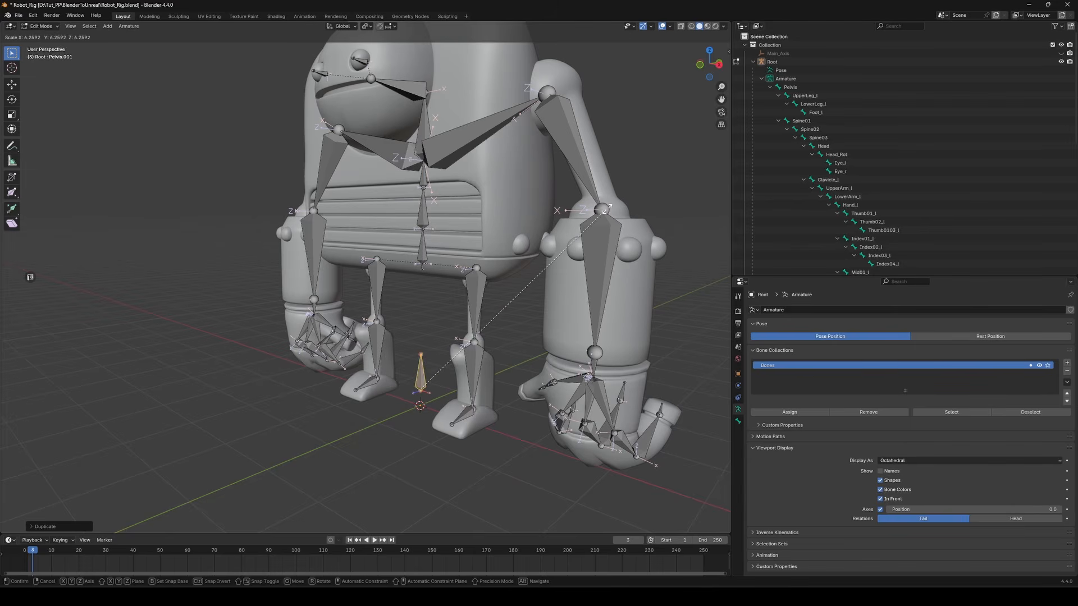
{"action": "left_click", "coordinate": [653, 179]}
{"action": "type", "text": "rx90"}
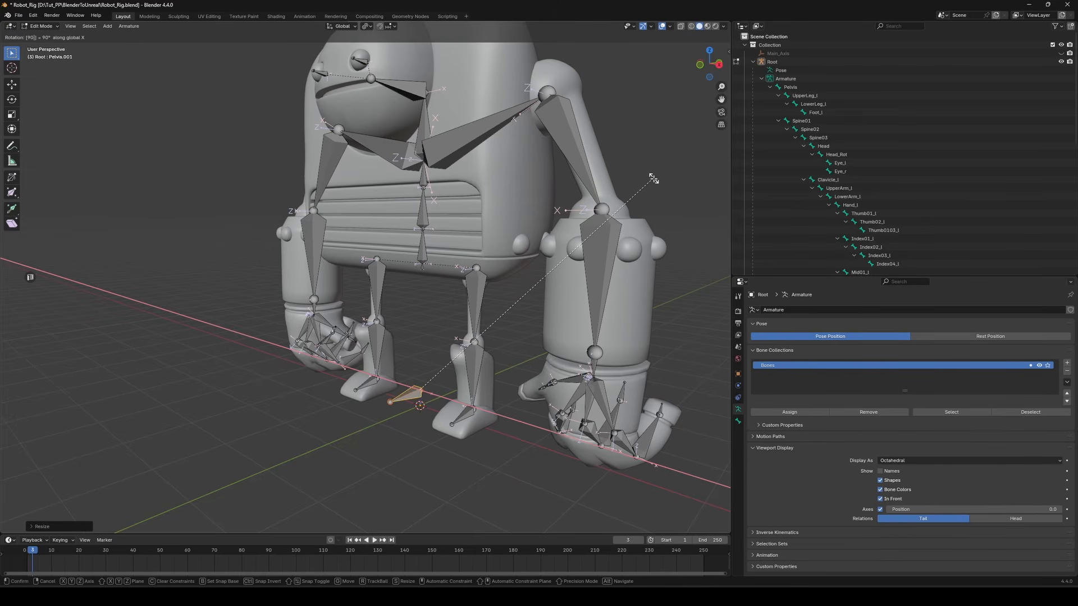
{"action": "key", "text": "Return"}
Move the duplicated bone along Z down to the ground at the origin
{"action": "key", "text": "g"}
{"action": "key", "text": "z"}
{"action": "left_click", "coordinate": [650, 192]}
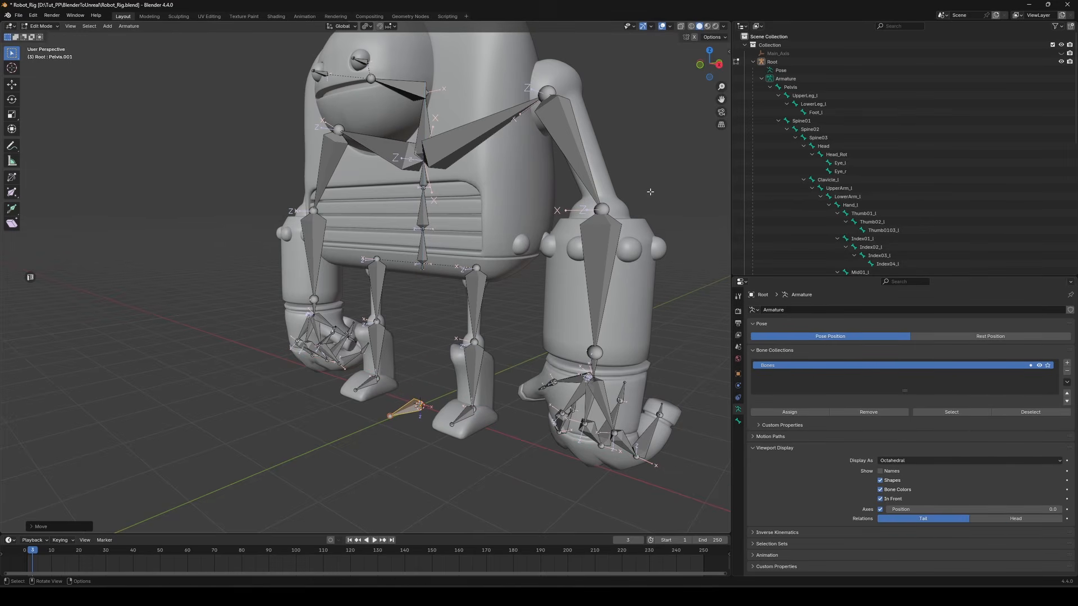
Duplicate the new bone again and move the copy along the Z axis
{"action": "scroll", "coordinate": [562, 283], "scroll_direction": "down", "scroll_amount": 2}
{"action": "key", "text": "shift+d"}
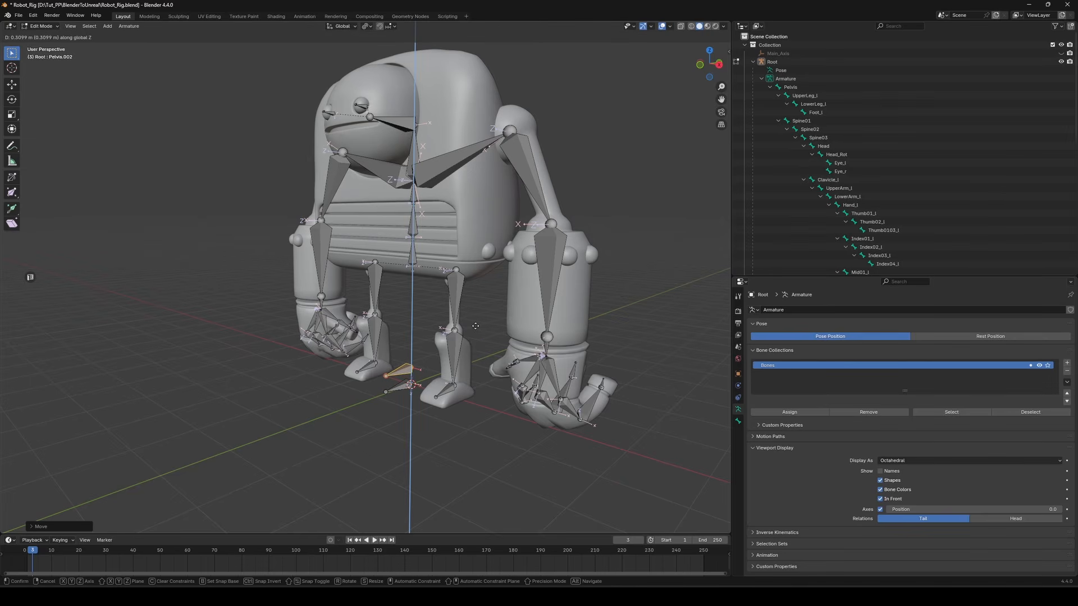
{"action": "left_click", "coordinate": [483, 416]}
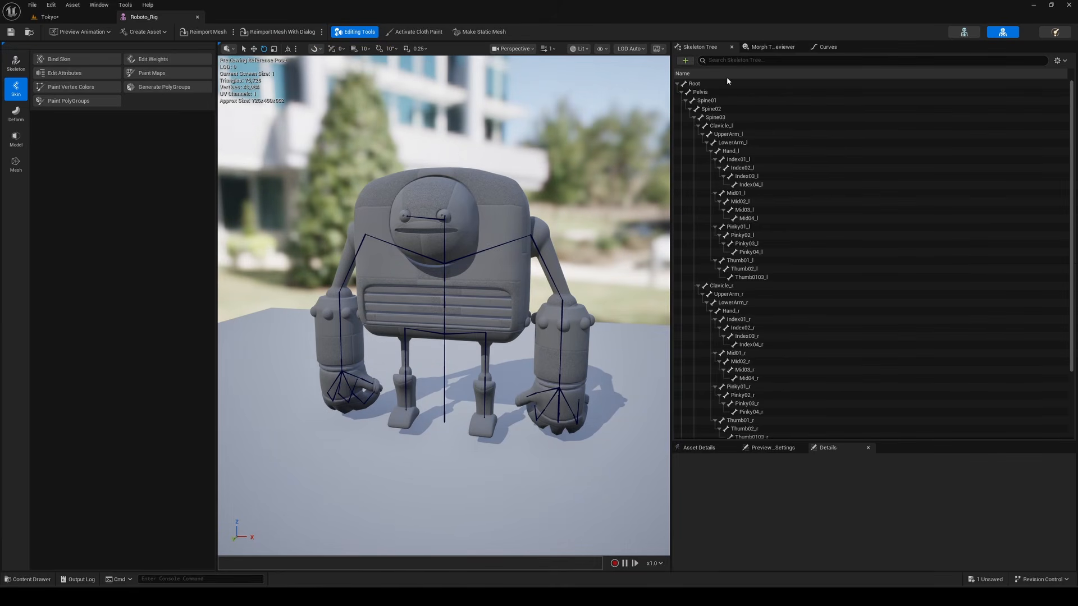
Open the skeleton editing tool and add a new joint on the ground in front of the robot
{"action": "left_click", "coordinate": [16, 63]}
{"action": "left_click", "coordinate": [70, 59]}
{"action": "left_click", "coordinate": [92, 88]}
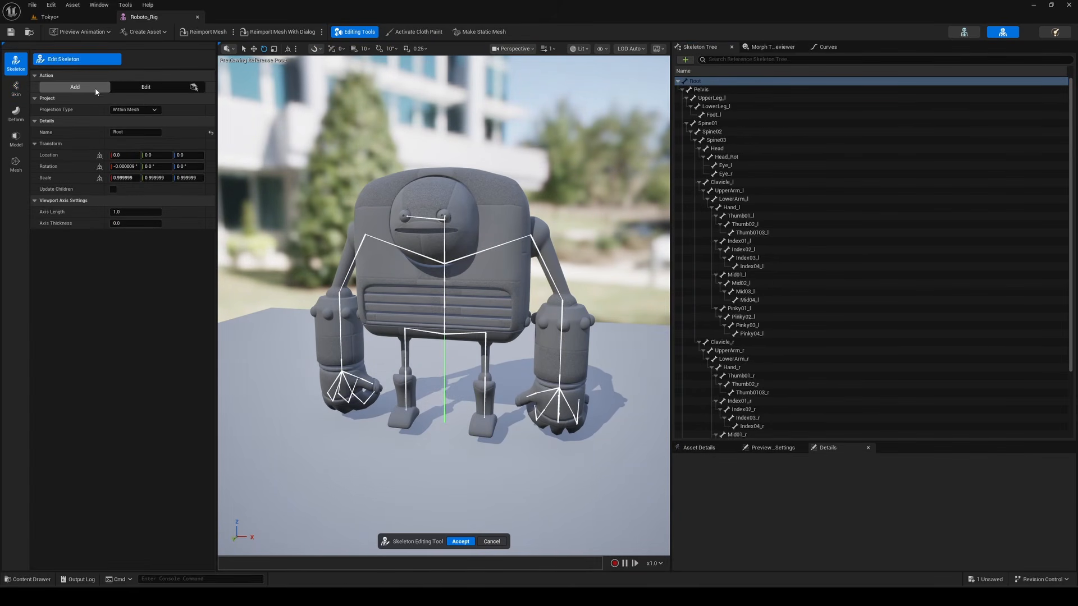
{"action": "left_click", "coordinate": [419, 459]}
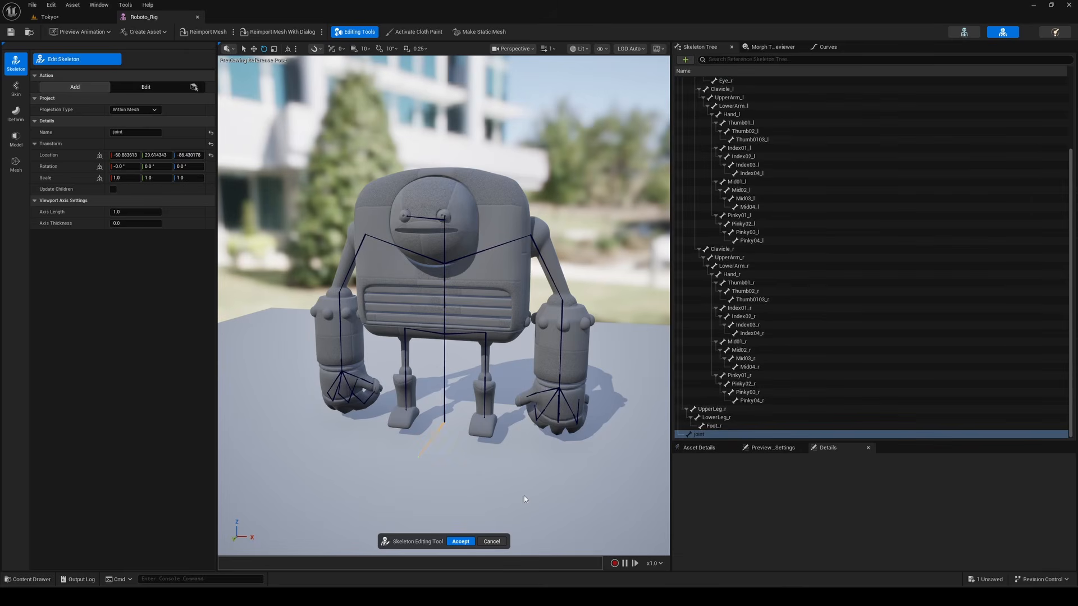
Reset the new joint's location to its default and adjust its location value
{"action": "right_click_drag", "start_coordinate": [524, 497], "coordinate": [513, 450]}
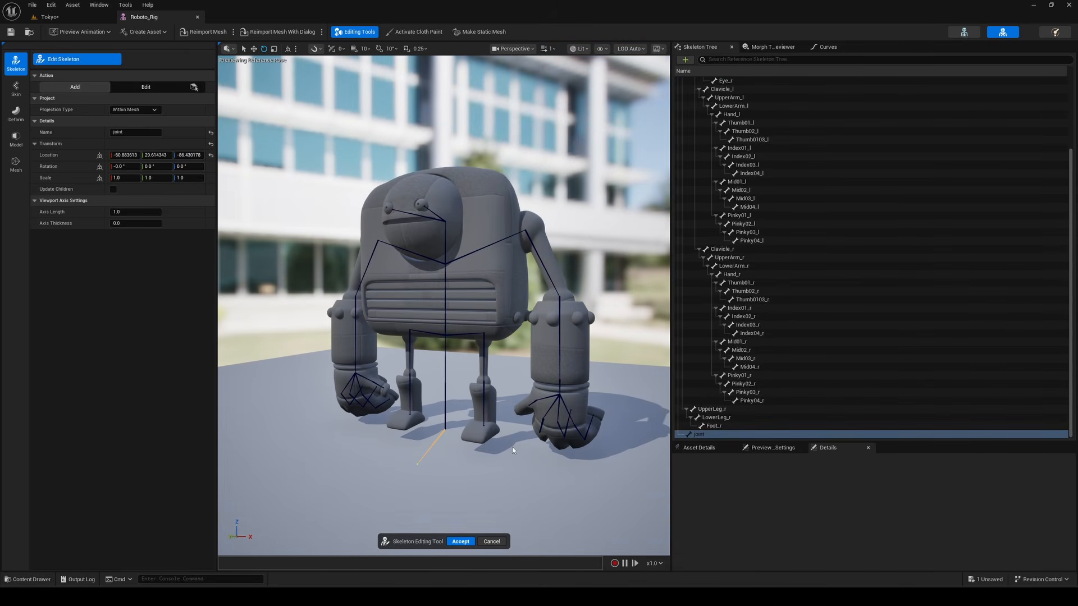
{"action": "left_click", "coordinate": [211, 155]}
{"action": "left_click_drag", "start_coordinate": [158, 156], "coordinate": [168, 156]}
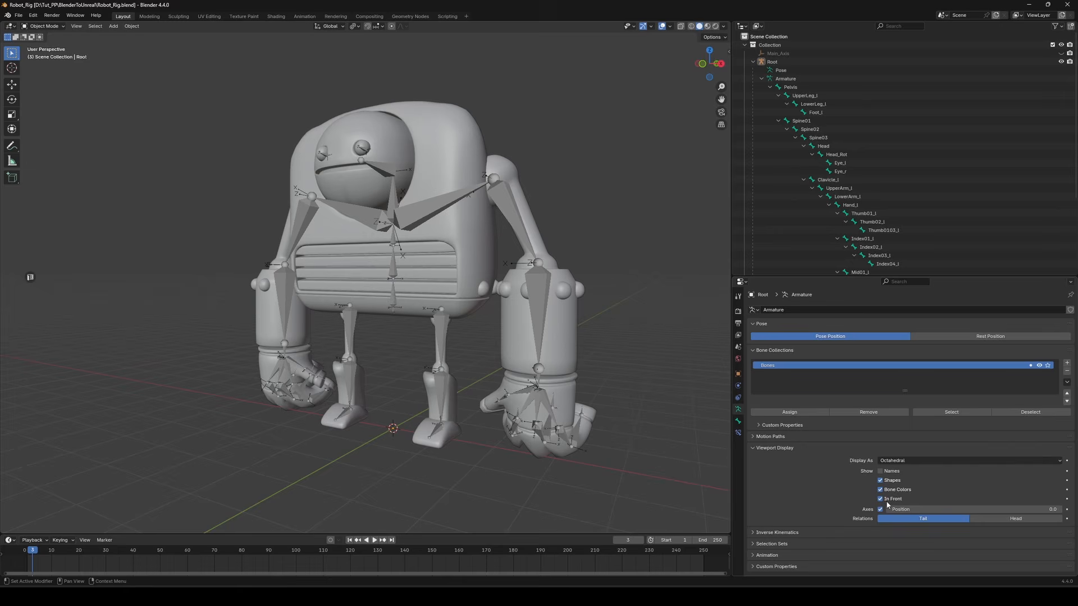
Select the robot body mesh and examine its Armature, Mirror and Subdivision modifiers
{"action": "left_click", "coordinate": [562, 301]}
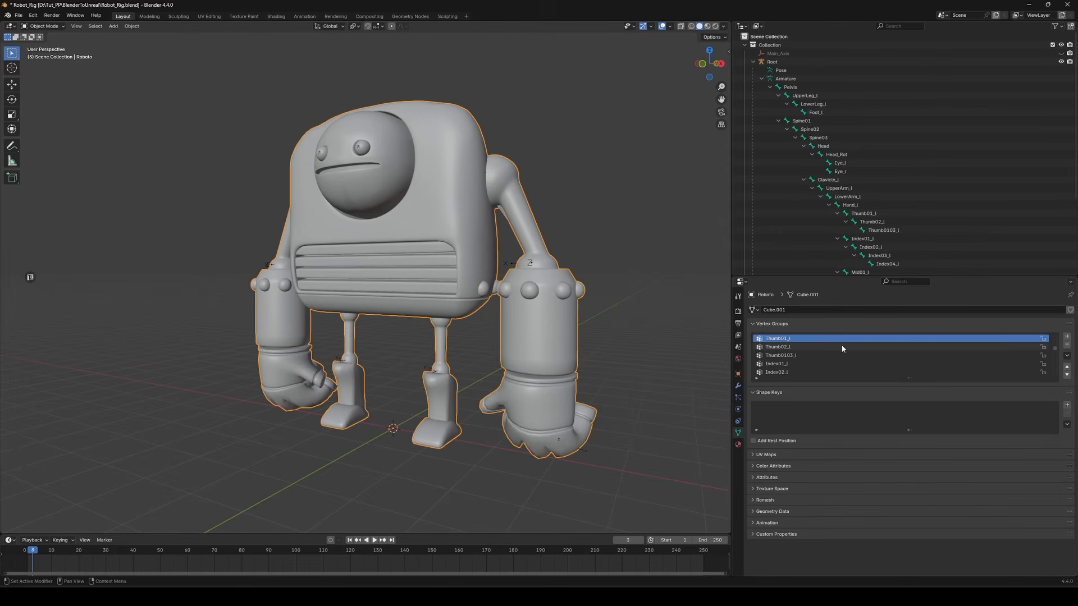
{"action": "left_click", "coordinate": [738, 386]}
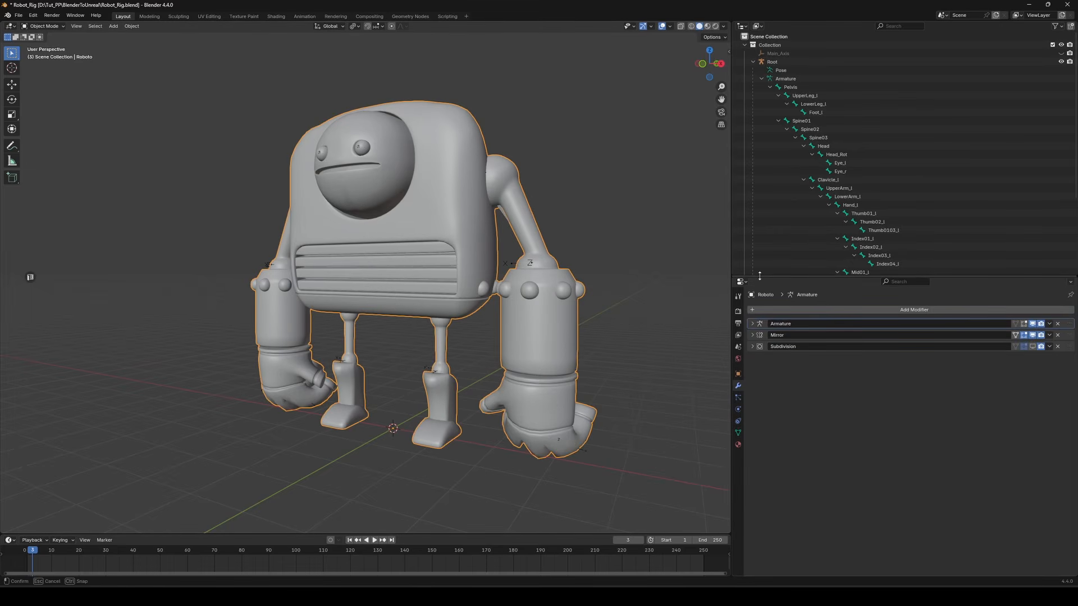
{"action": "left_click_drag", "start_coordinate": [758, 277], "coordinate": [758, 158]}
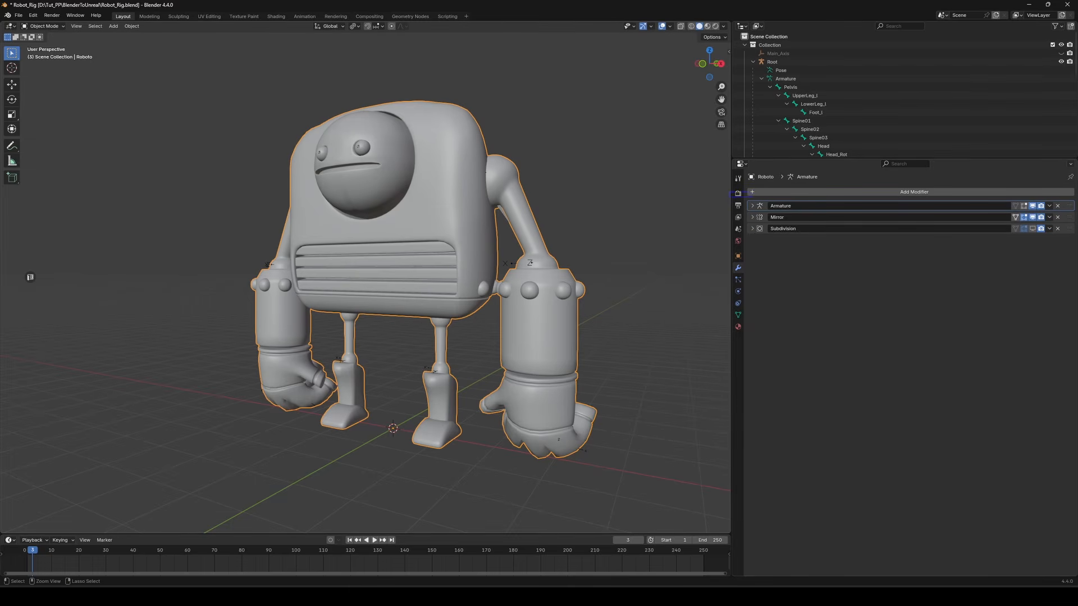
{"action": "left_click_drag", "start_coordinate": [730, 192], "coordinate": [1076, 242], "text": "ctrl"}
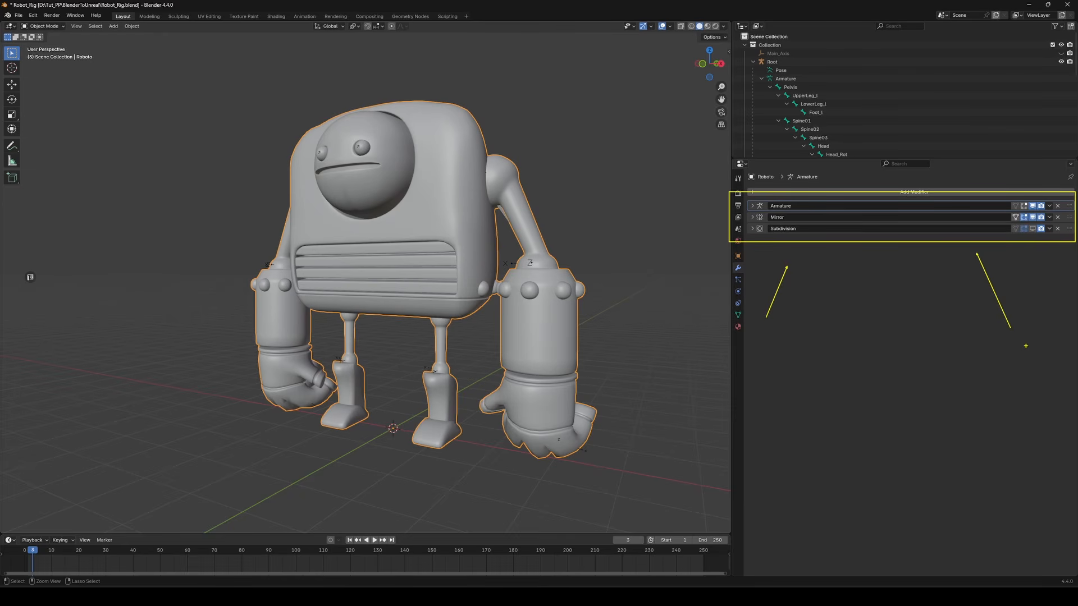
{"action": "key", "text": "Escape"}
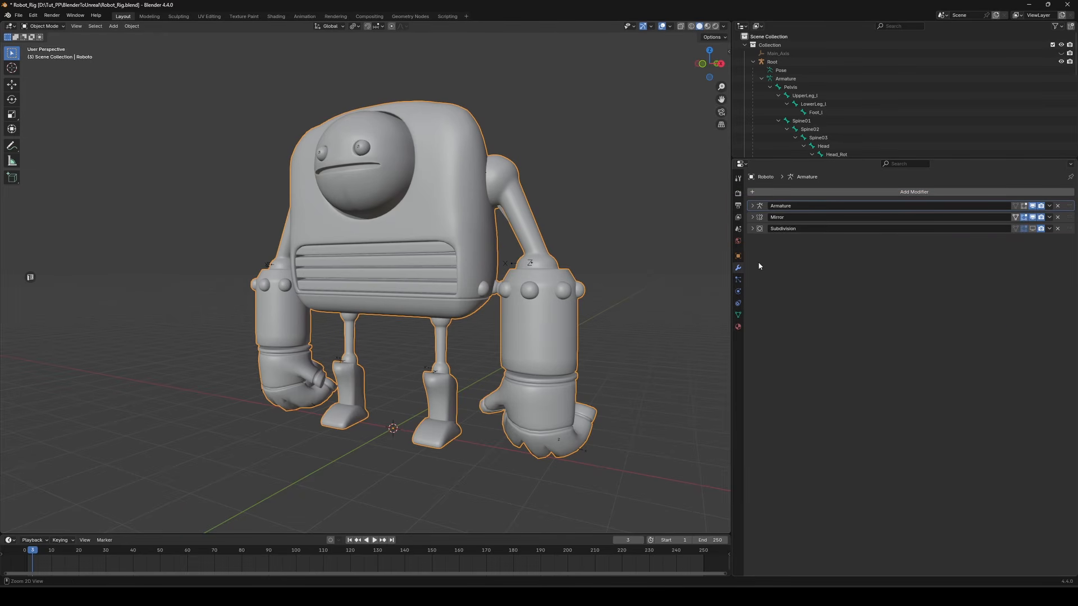
{"action": "left_click_drag", "start_coordinate": [1074, 234], "coordinate": [1075, 236], "text": "ctrl"}
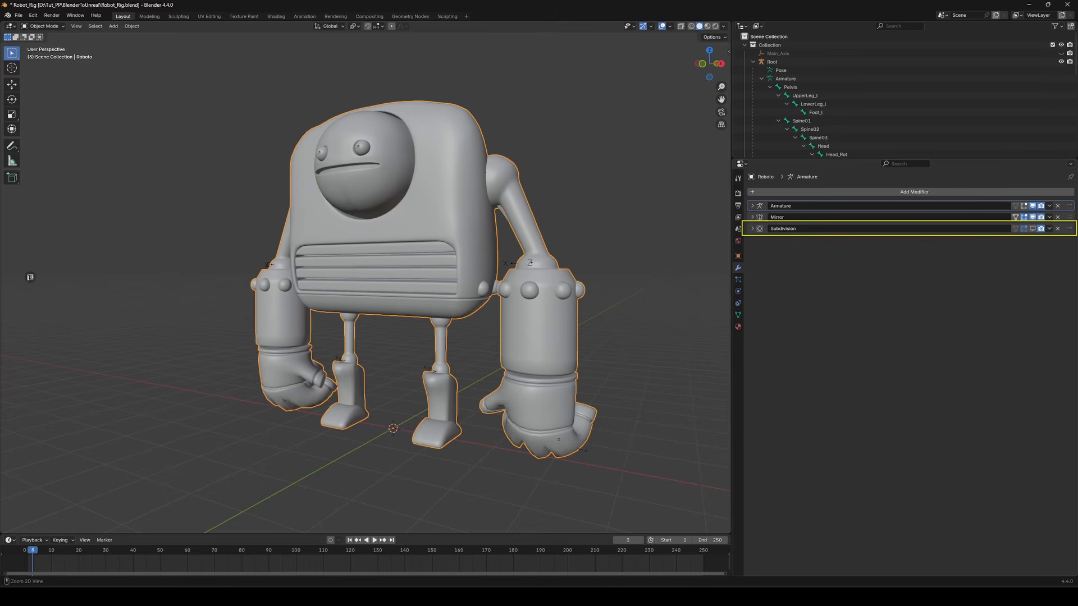
Toggle the Subdivision modifier's viewport display on the robot body
{"action": "left_click", "coordinate": [1032, 229]}
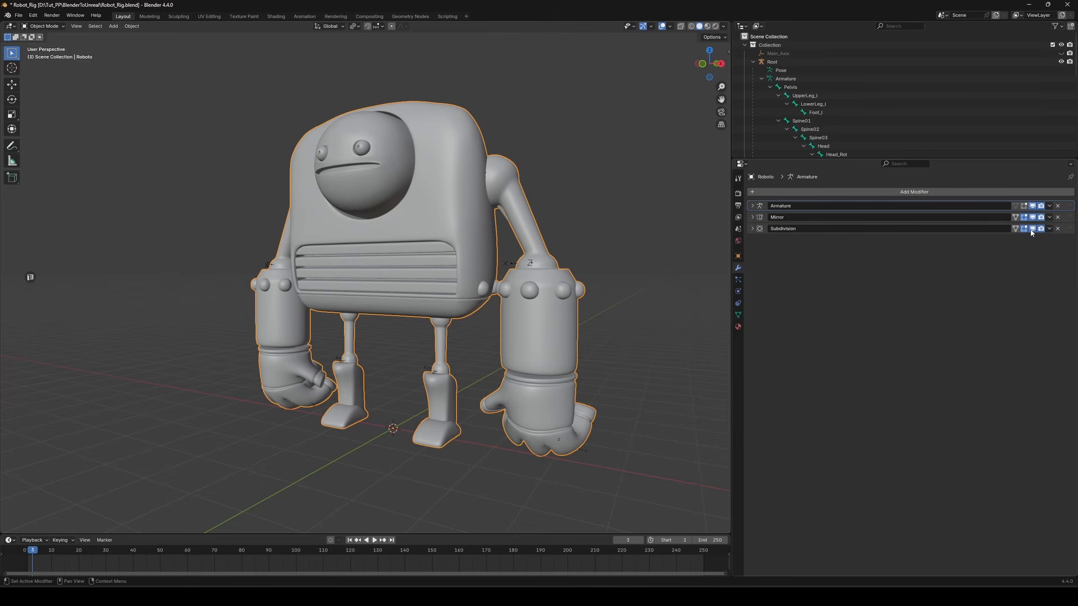
{"action": "middle_click_drag", "start_coordinate": [704, 340], "coordinate": [549, 259]}
{"action": "middle_click_drag", "start_coordinate": [549, 259], "coordinate": [509, 233], "text": "ctrl"}
{"action": "left_click", "coordinate": [1067, 231]}
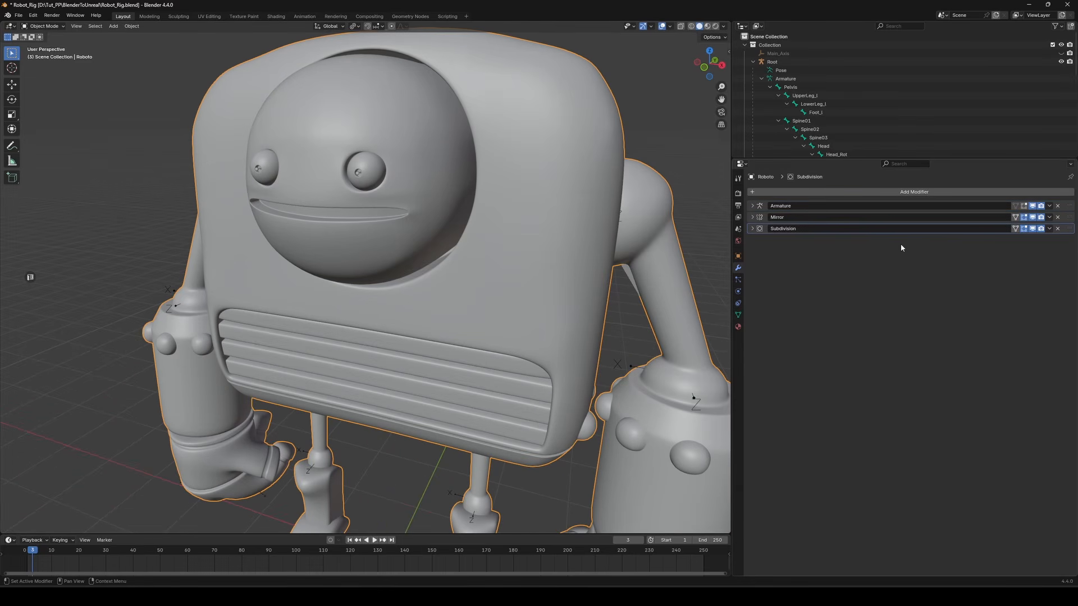
Enter Edit Mode on the robot body and turn on the Subdivision modifier's on-cage display
{"action": "key", "text": "Tab"}
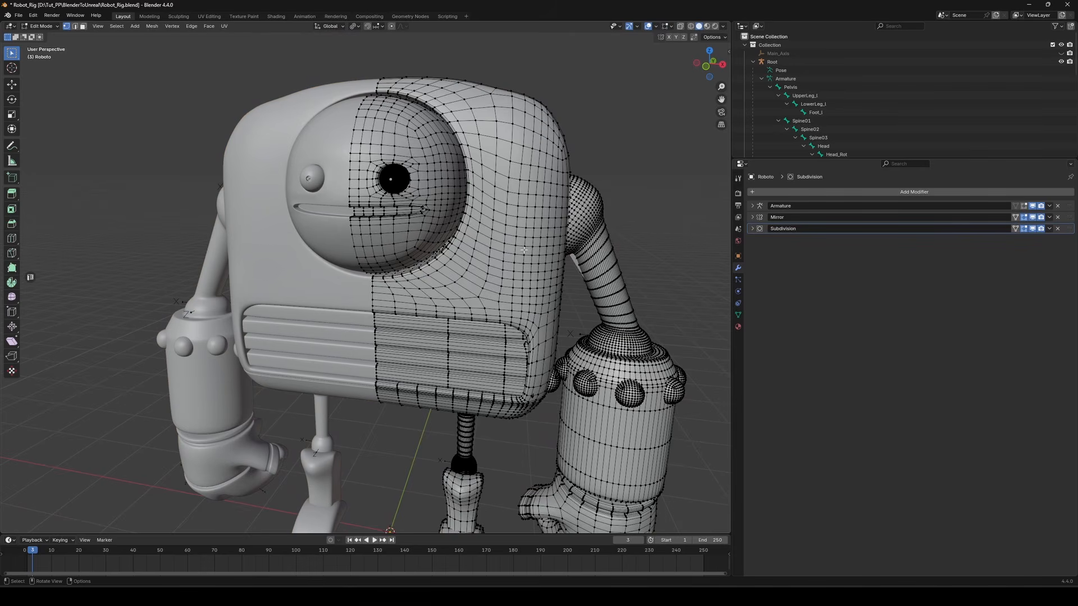
{"action": "middle_click_drag", "start_coordinate": [524, 249], "coordinate": [489, 239]}
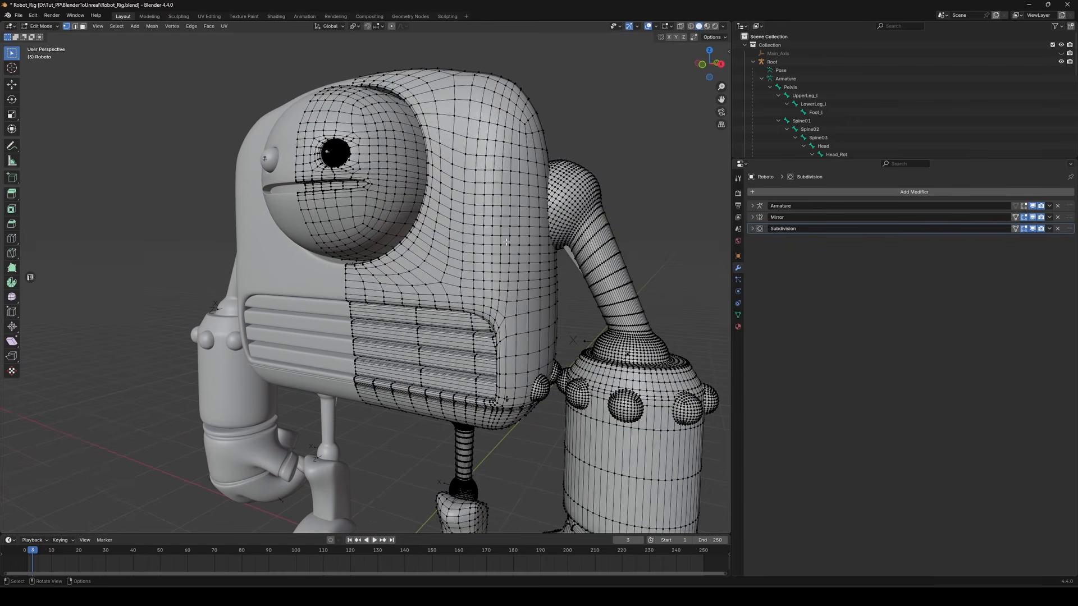
{"action": "left_click", "coordinate": [1016, 229]}
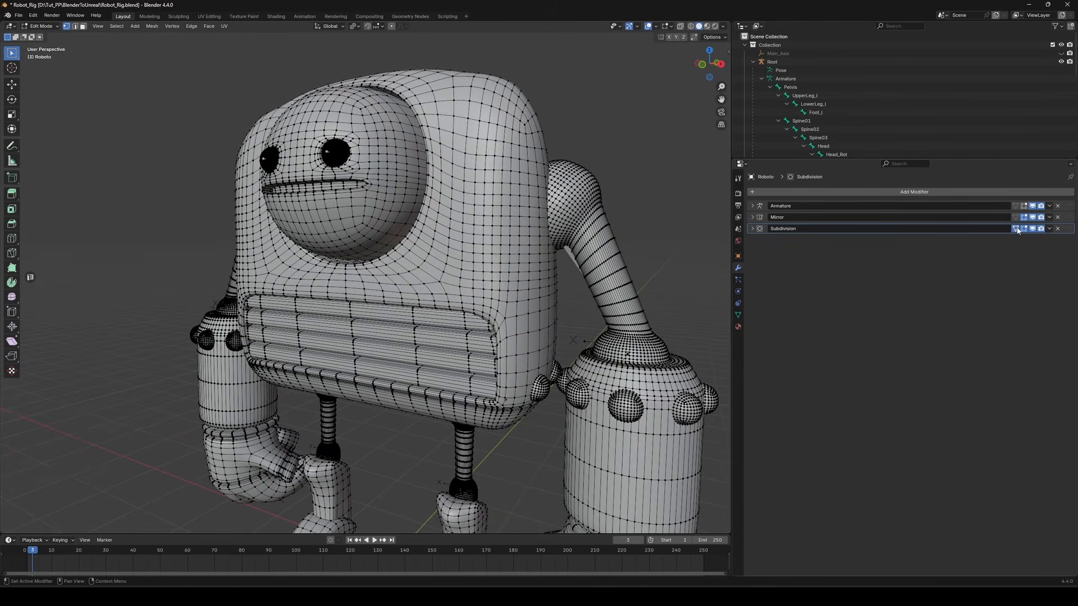
Select all linked mesh pieces of the robot's left arm and hand in front view
{"action": "left_click_drag", "start_coordinate": [1070, 230], "coordinate": [1074, 204]}
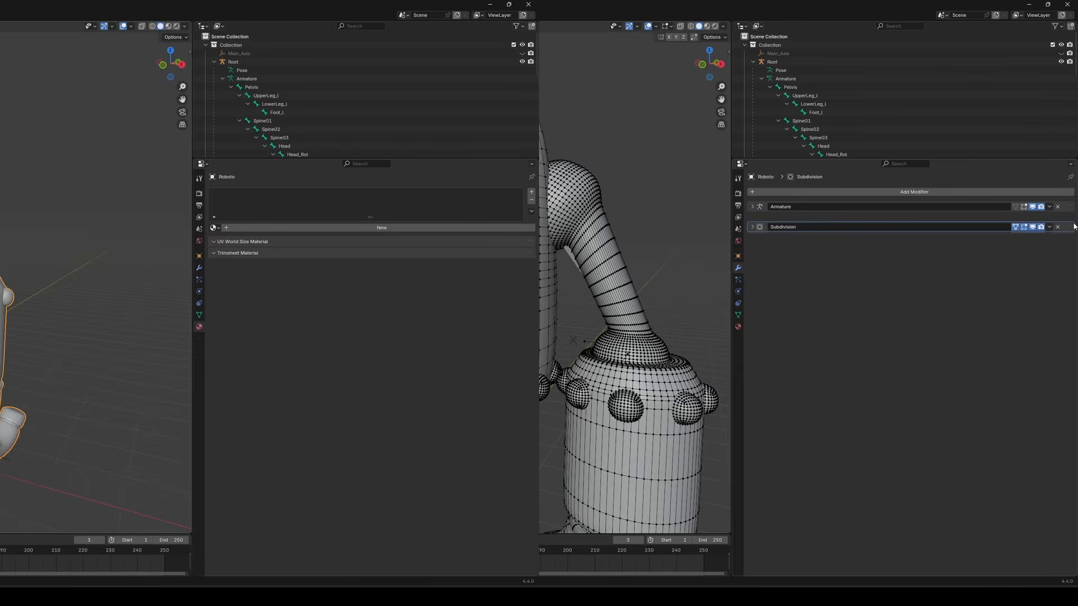
{"action": "key", "text": "l"}
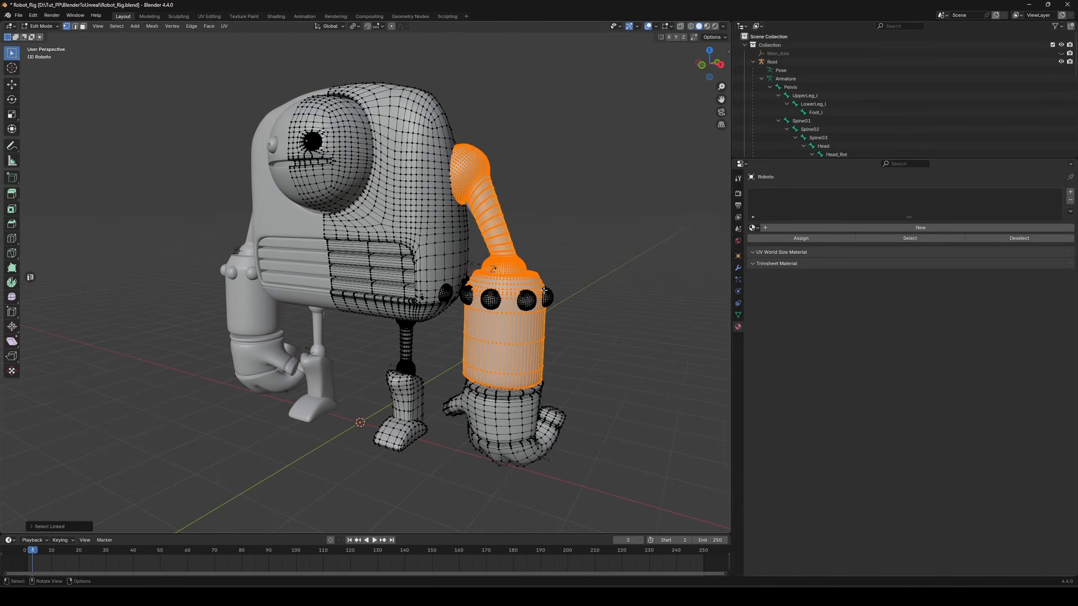
{"action": "middle_click_drag", "start_coordinate": [544, 290], "coordinate": [545, 378]}
{"action": "key", "text": "l"}
{"action": "key", "text": "KP_1"}
{"action": "key", "text": "alt+z"}
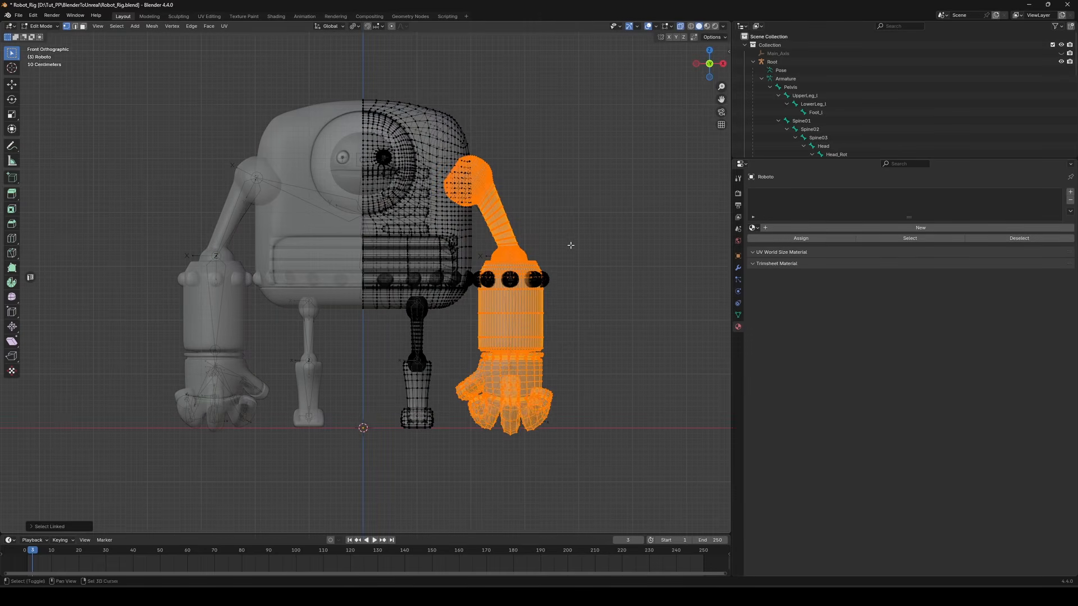
{"action": "key", "text": "alt+z"}
{"action": "mouse_move", "coordinate": [509, 281]}
{"action": "middle_mouse_down"}
{"action": "mouse_move", "coordinate": [509, 304]}
{"action": "mouse_move", "coordinate": [239, 284]}
{"action": "mouse_move", "coordinate": [444, 260]}
{"action": "middle_mouse_up"}
{"action": "key", "text": "l"}
{"action": "key", "text": "KP_1"}
Separate the selected arm pieces into their own object and return to Object Mode
{"action": "key", "text": "g"}
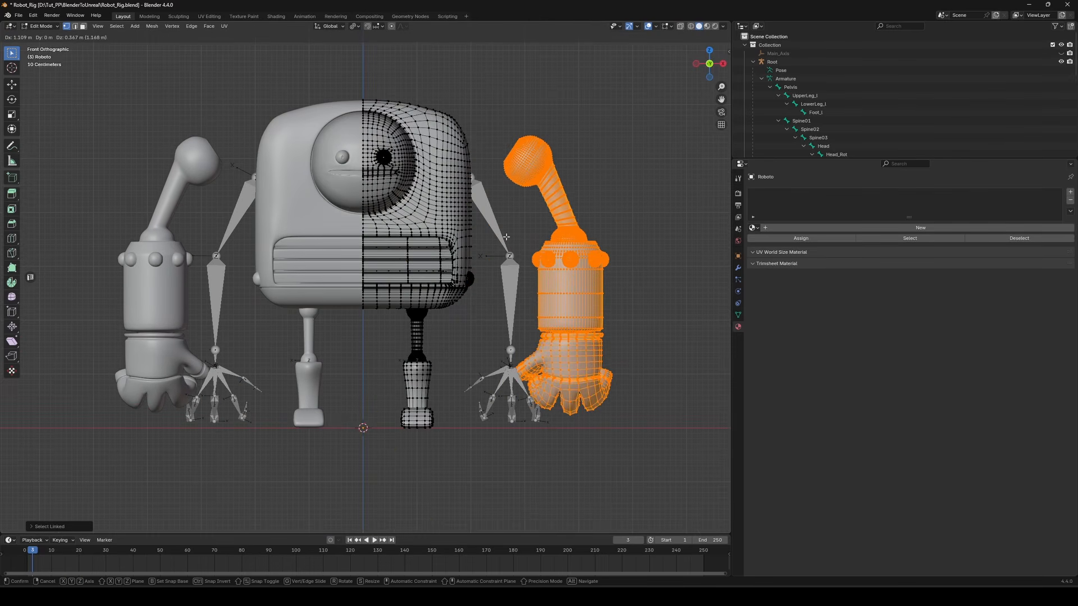
{"action": "right_click", "coordinate": [506, 237]}
{"action": "middle_click_drag", "start_coordinate": [505, 237], "coordinate": [561, 250]}
{"action": "key", "text": "p"}
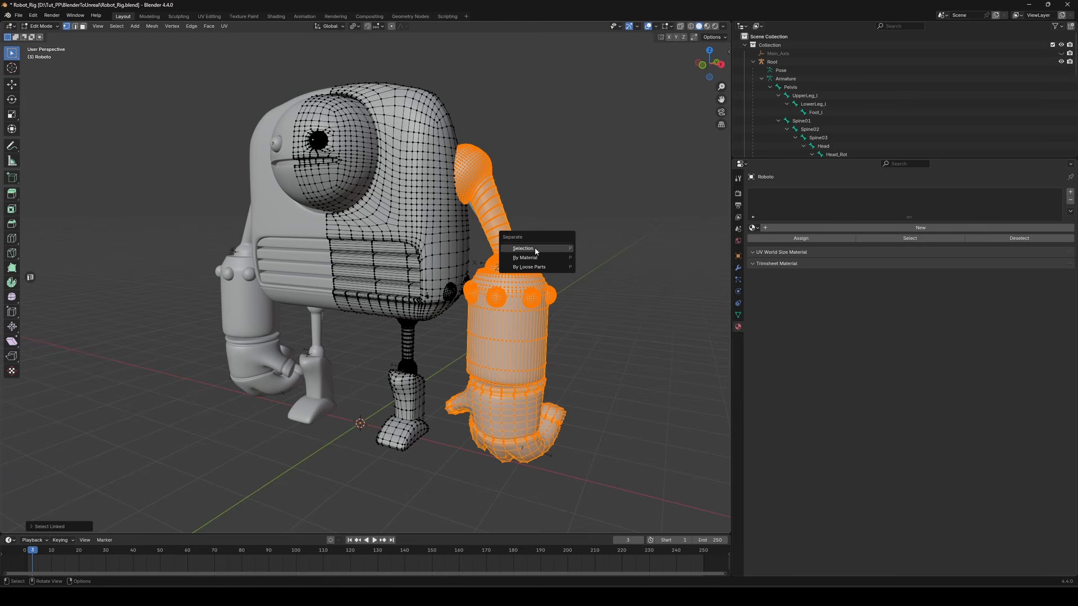
{"action": "left_click", "coordinate": [536, 251]}
{"action": "key", "text": "Tab"}
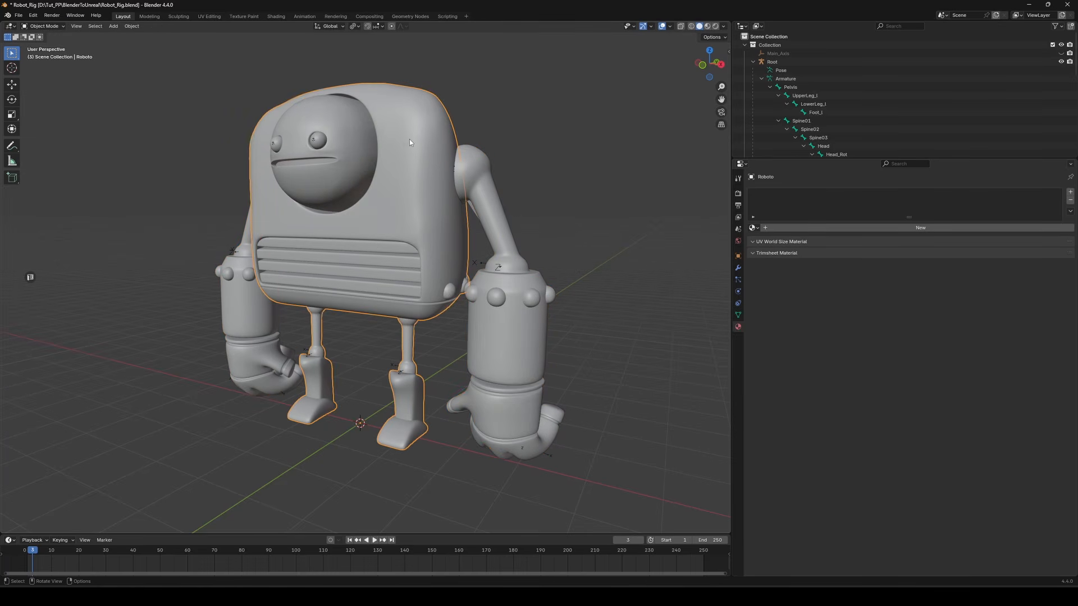
Add a new material to the robot body and name it MI_Body
{"action": "left_click", "coordinate": [808, 228]}
{"action": "double_click", "coordinate": [807, 227]}
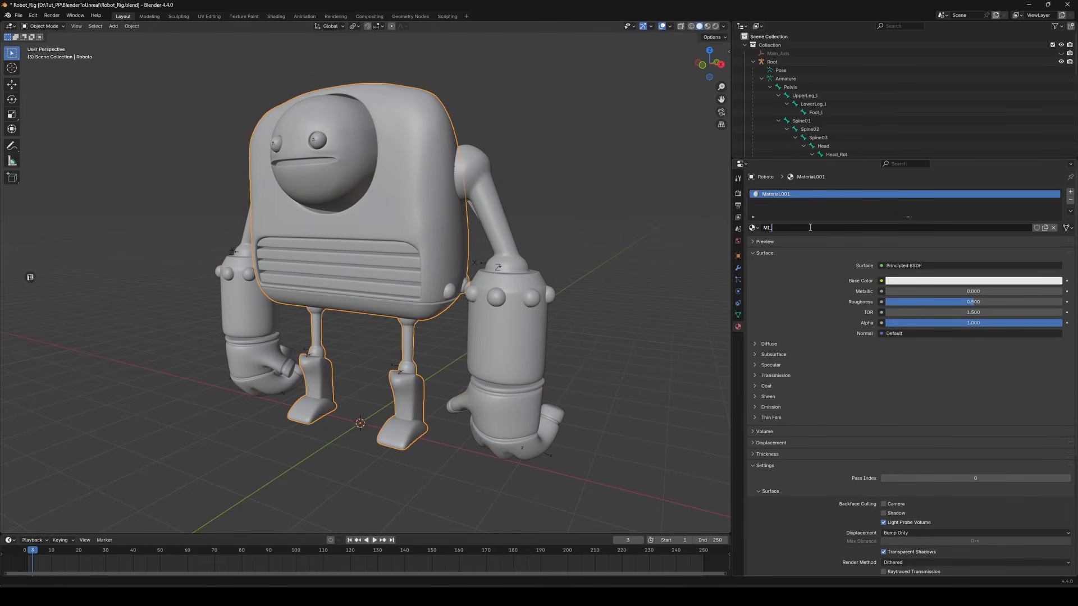
{"action": "key", "text": "Return"}
Select the separated arm object and name its material MI_Arms
{"action": "left_click", "coordinate": [485, 173]}
{"action": "left_click", "coordinate": [801, 228]}
{"action": "double_click", "coordinate": [800, 227]}
{"action": "type", "text": "MI_Ars"}
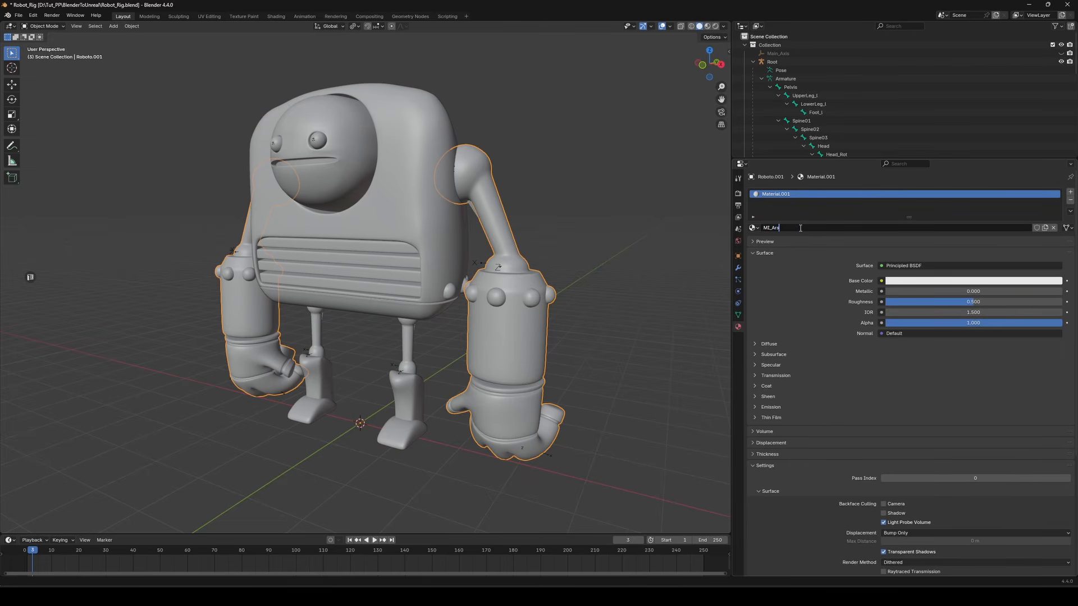
{"action": "key", "text": "BackSpace"}
{"action": "type", "text": "ms"}
{"action": "key", "text": "Return"}
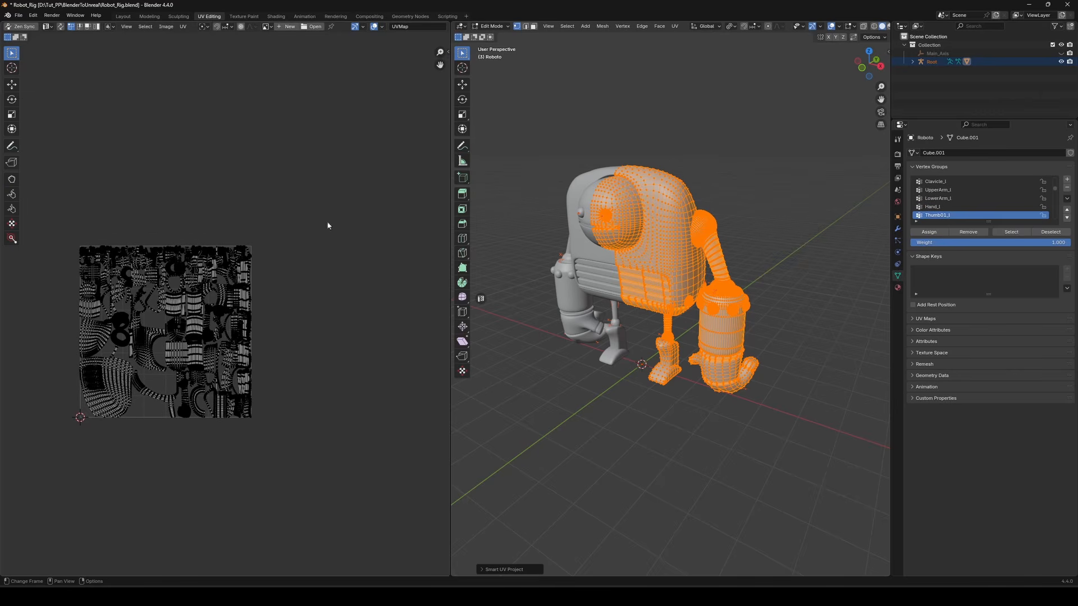
{"action": "left_click", "coordinate": [382, 27]}
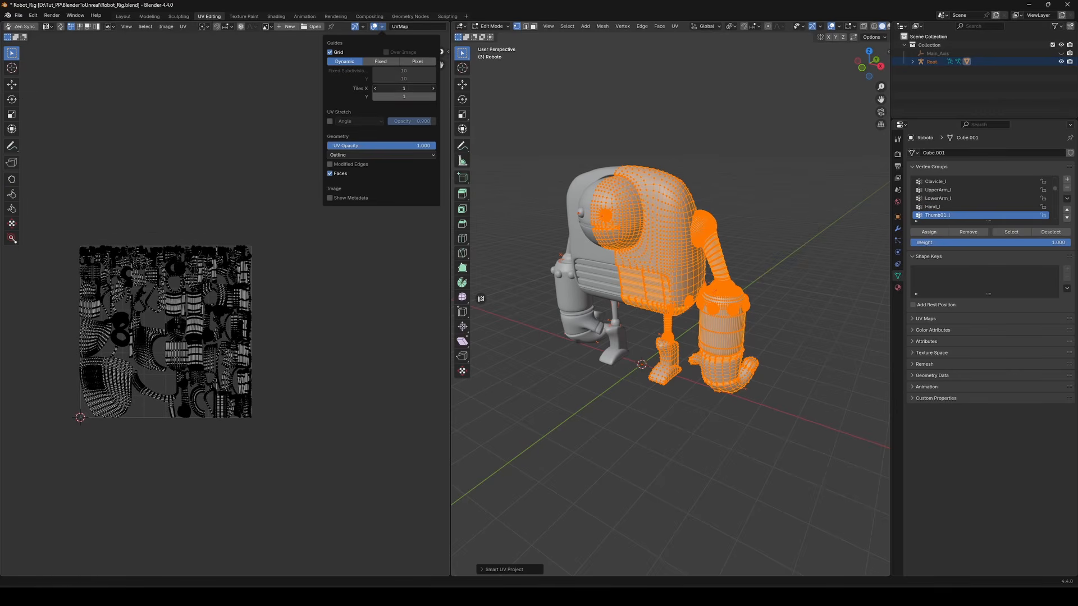
{"action": "scroll", "coordinate": [345, 190], "scroll_direction": "down", "scroll_amount": 5}
{"action": "middle_click_drag", "start_coordinate": [345, 191], "coordinate": [275, 246]}
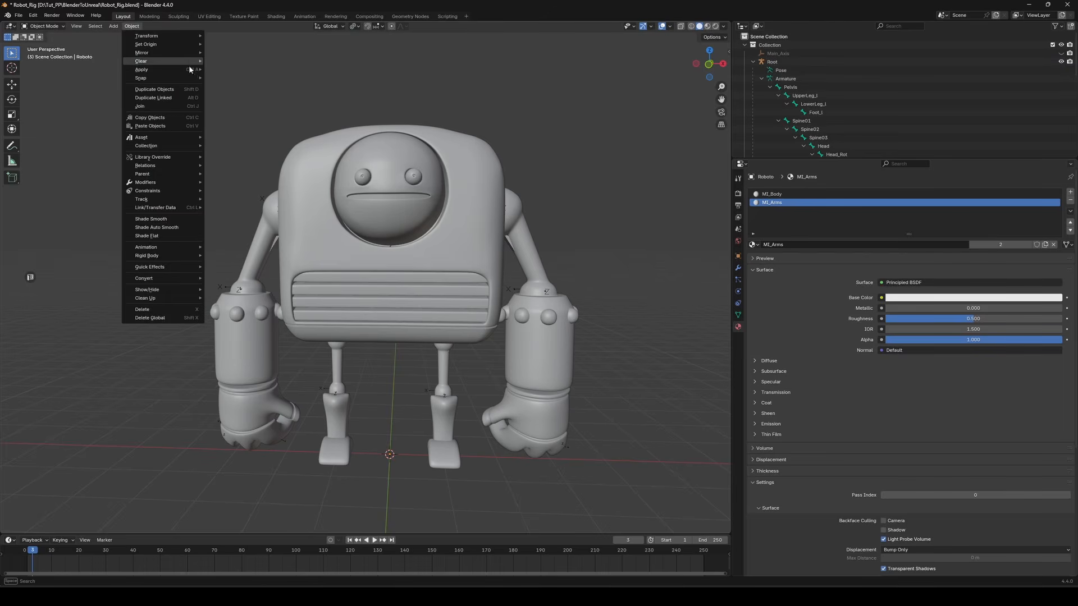
Apply all transforms to the selected robot mesh and check its transform values in the sidebar
{"action": "mouse_move", "coordinate": [163, 70]}
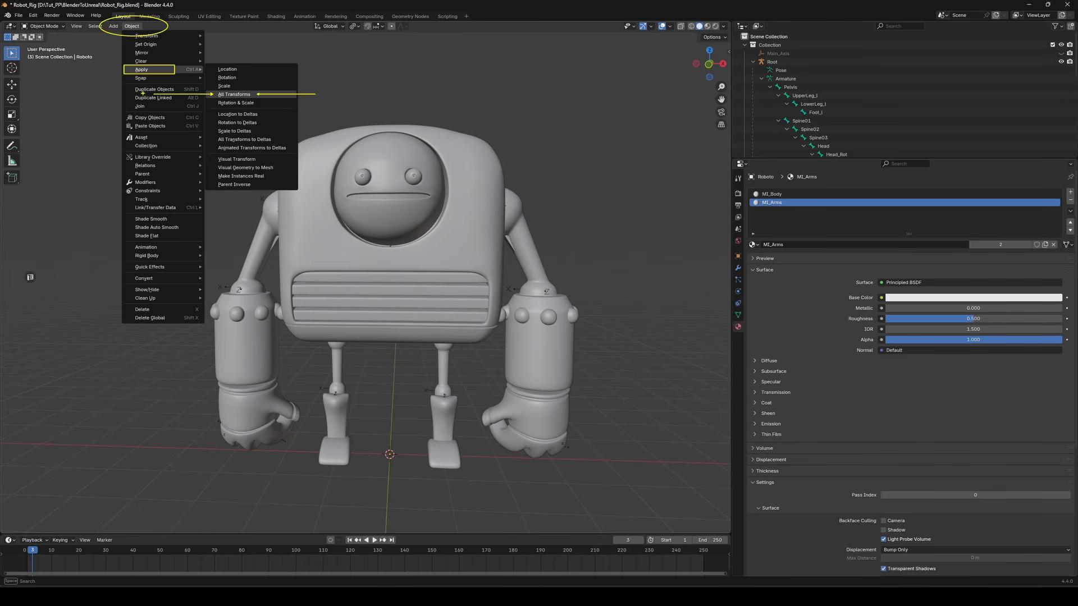
{"action": "left_click", "coordinate": [234, 94]}
{"action": "key", "text": "n"}
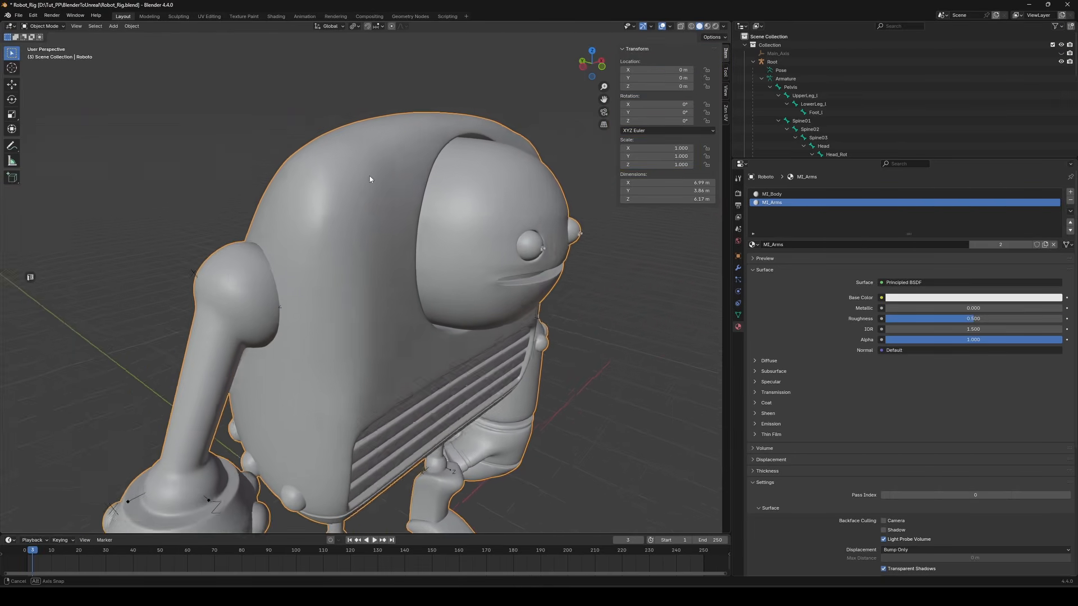
{"action": "mouse_move", "coordinate": [369, 176]}
{"action": "middle_mouse_down"}
{"action": "mouse_move", "coordinate": [283, 166]}
{"action": "mouse_move", "coordinate": [389, 143]}
{"action": "middle_mouse_up"}
{"action": "key", "text": "n"}
Shade the robot mesh flat
{"action": "right_click", "coordinate": [396, 125]}
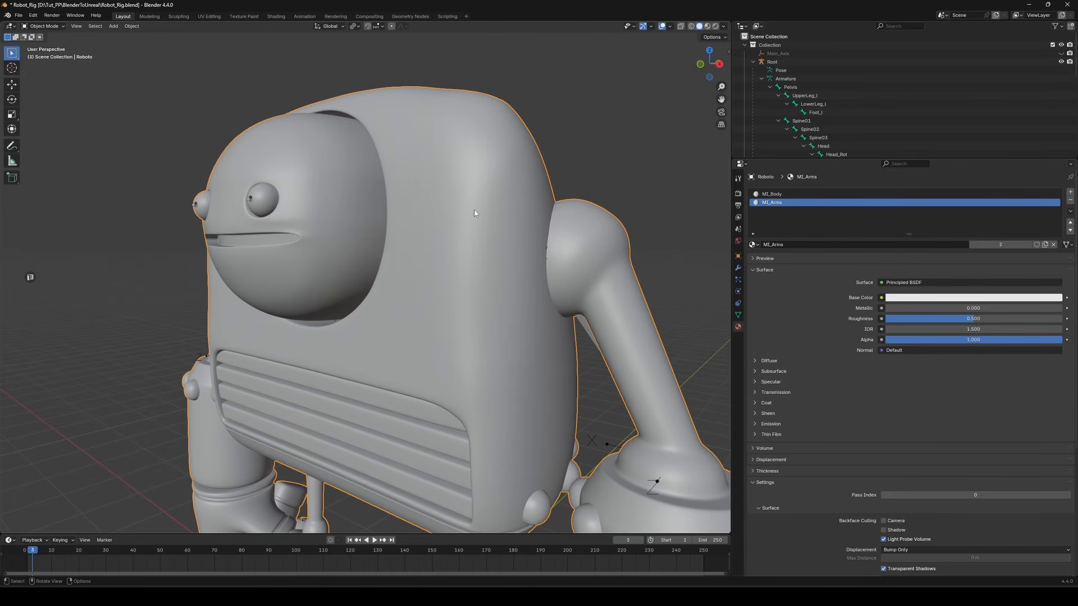
{"action": "right_click", "coordinate": [399, 159]}
{"action": "left_click", "coordinate": [398, 175]}
Shade the robot mesh smooth
{"action": "middle_click_drag", "start_coordinate": [395, 211], "coordinate": [470, 209]}
{"action": "right_click", "coordinate": [428, 149]}
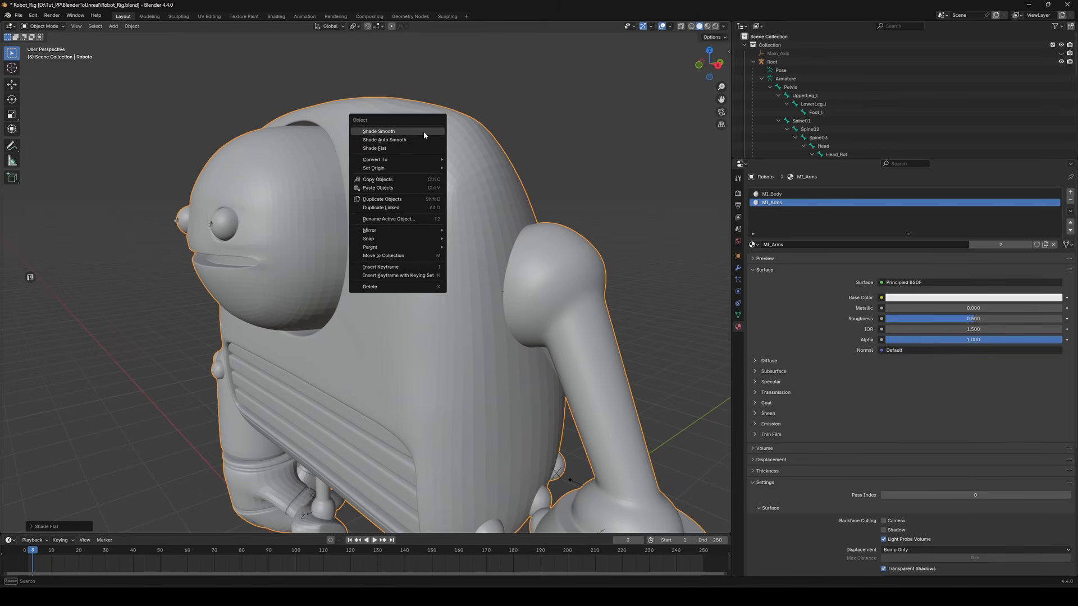
{"action": "left_click", "coordinate": [423, 131]}
{"action": "middle_click_drag", "start_coordinate": [406, 285], "coordinate": [341, 252]}
{"action": "right_click", "coordinate": [418, 159]}
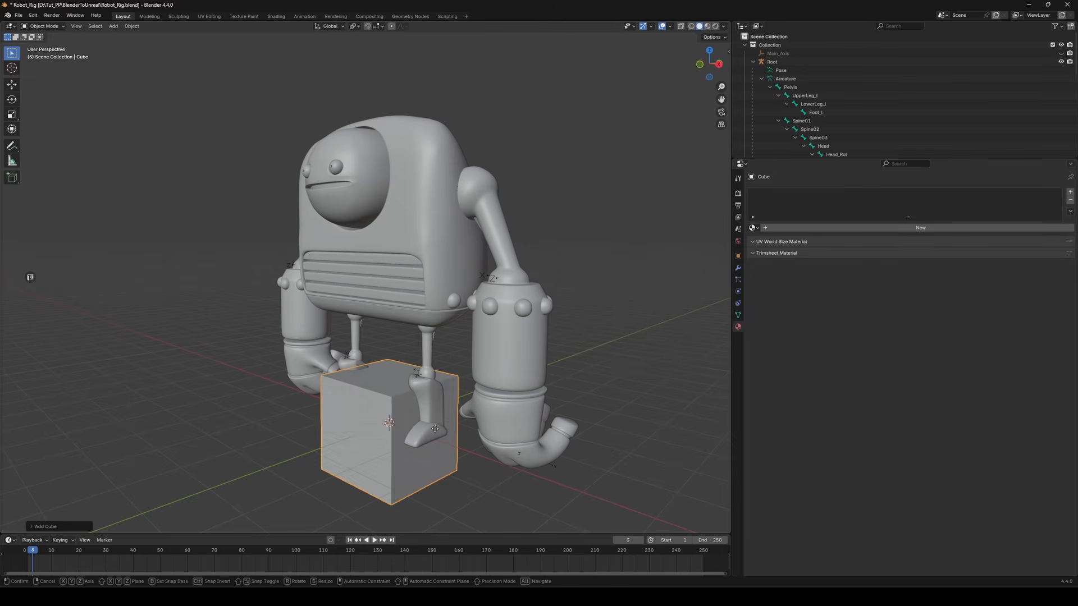
Move the demo cube above the robot and shade it flat
{"action": "key", "text": "g"}
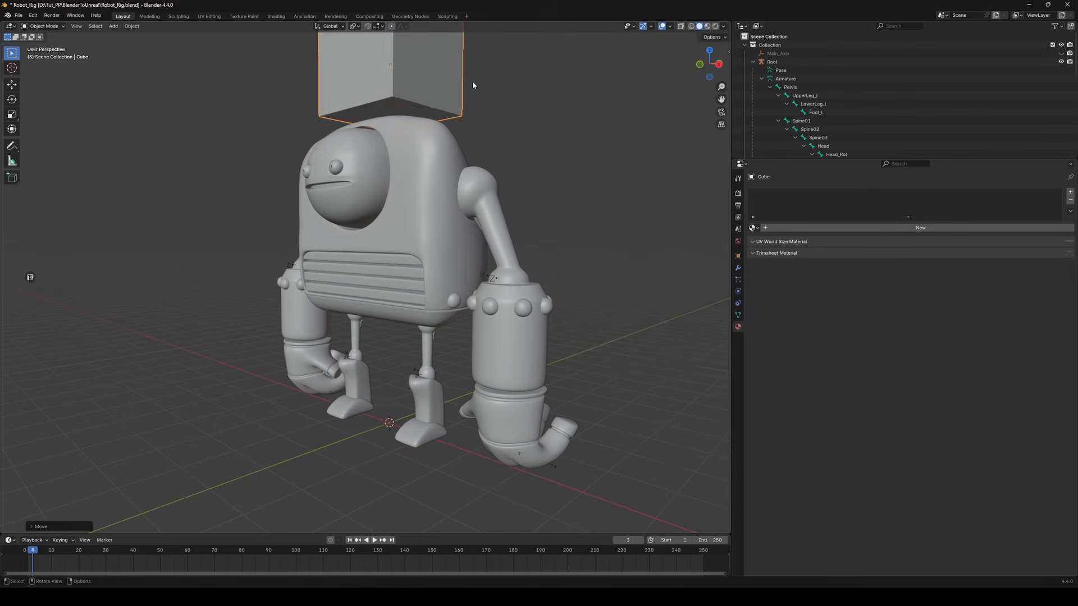
{"action": "right_click", "coordinate": [434, 196]}
{"action": "left_click", "coordinate": [434, 201]}
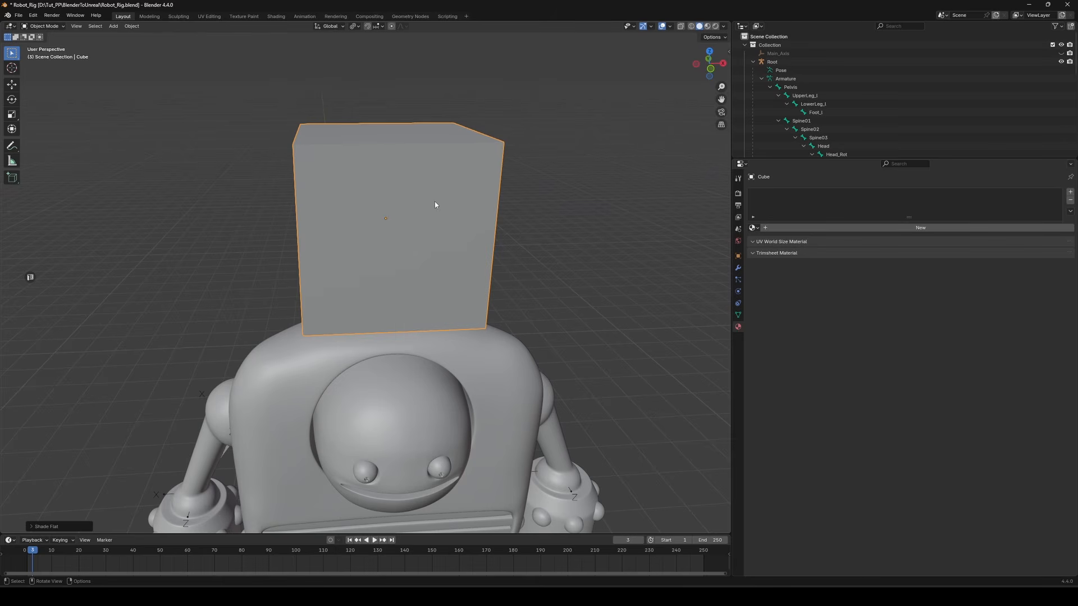
Shade the demo cube smooth
{"action": "middle_click_drag", "start_coordinate": [435, 201], "coordinate": [402, 192]}
{"action": "right_click", "coordinate": [450, 199]}
{"action": "left_click", "coordinate": [436, 178]}
{"action": "left_click_drag", "start_coordinate": [351, 115], "coordinate": [519, 348]}
{"action": "left_click_drag", "start_coordinate": [494, 114], "coordinate": [303, 311]}
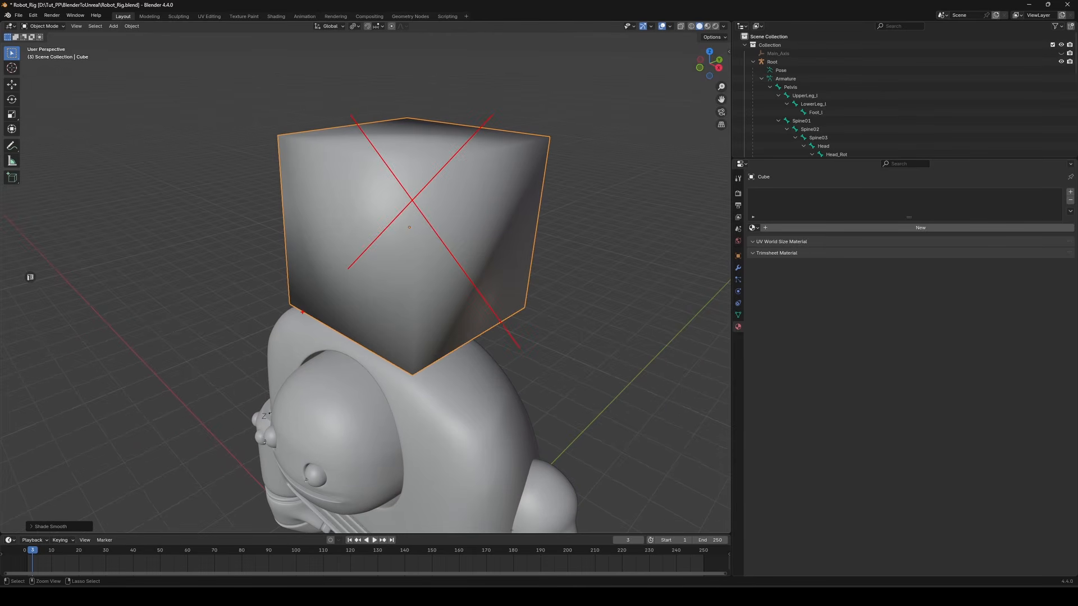
Add several loop cuts around the cube in Edit Mode, sliding the last one close to a corner edge
{"action": "key", "text": "Tab"}
{"action": "middle_click_drag", "start_coordinate": [314, 281], "coordinate": [382, 180]}
{"action": "key", "text": "ctrl+r"}
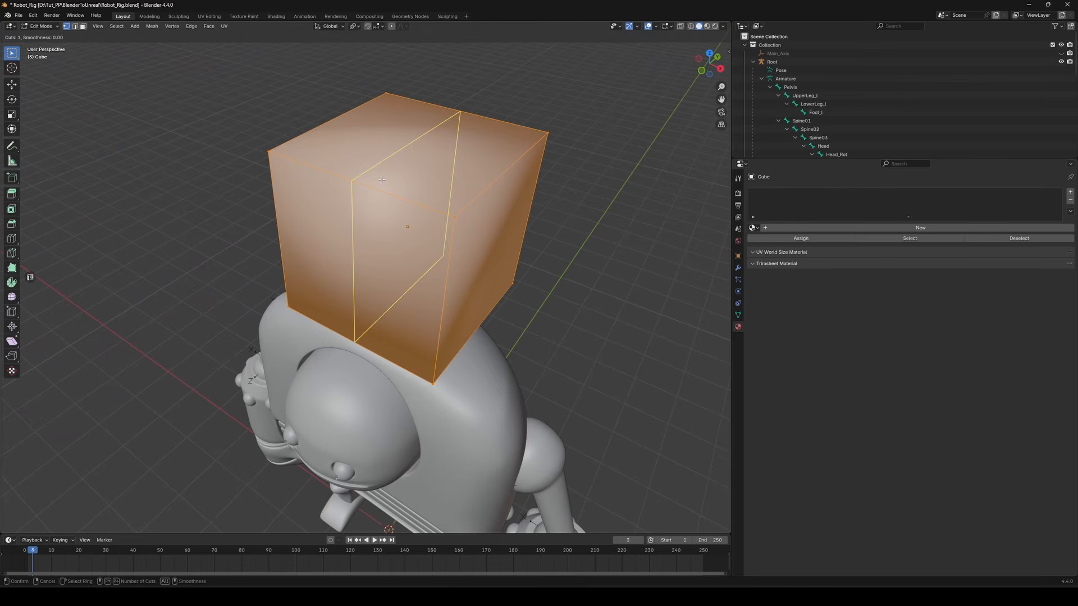
{"action": "double_click", "coordinate": [382, 180]}
{"action": "key", "text": "ctrl+r"}
{"action": "double_click", "coordinate": [390, 164]}
{"action": "key", "text": "ctrl+r"}
{"action": "double_click", "coordinate": [364, 251]}
{"action": "key", "text": "ctrl+r"}
{"action": "double_click", "coordinate": [408, 205]}
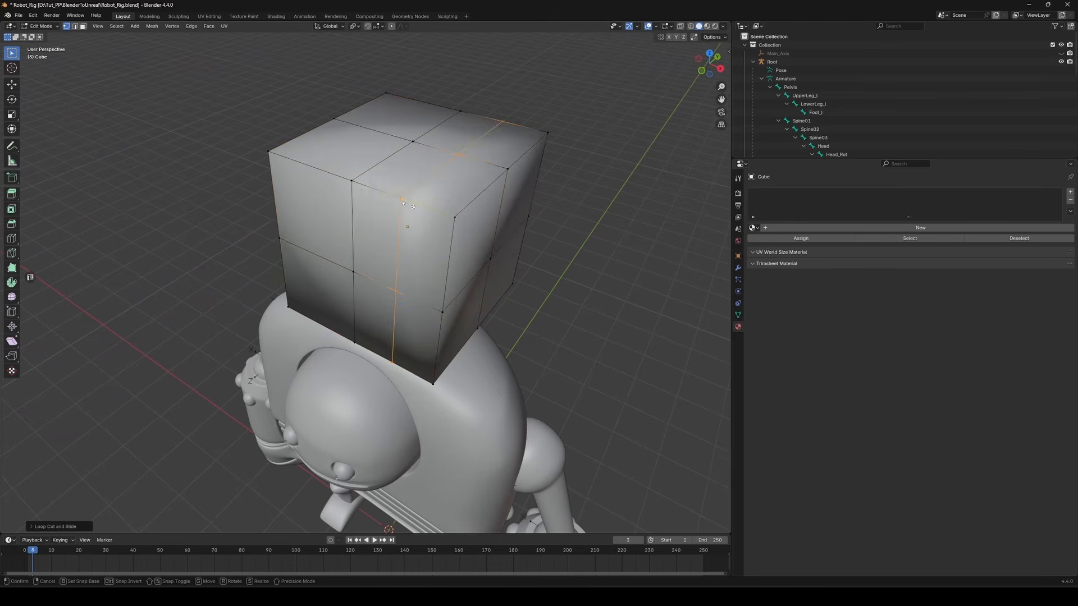
{"action": "key", "text": "ctrl+r"}
{"action": "double_click", "coordinate": [315, 170]}
{"action": "key", "text": "ctrl+r"}
{"action": "double_click", "coordinate": [343, 150]}
{"action": "key", "text": "ctrl+r"}
{"action": "double_click", "coordinate": [401, 118]}
{"action": "key", "text": "ctrl+r"}
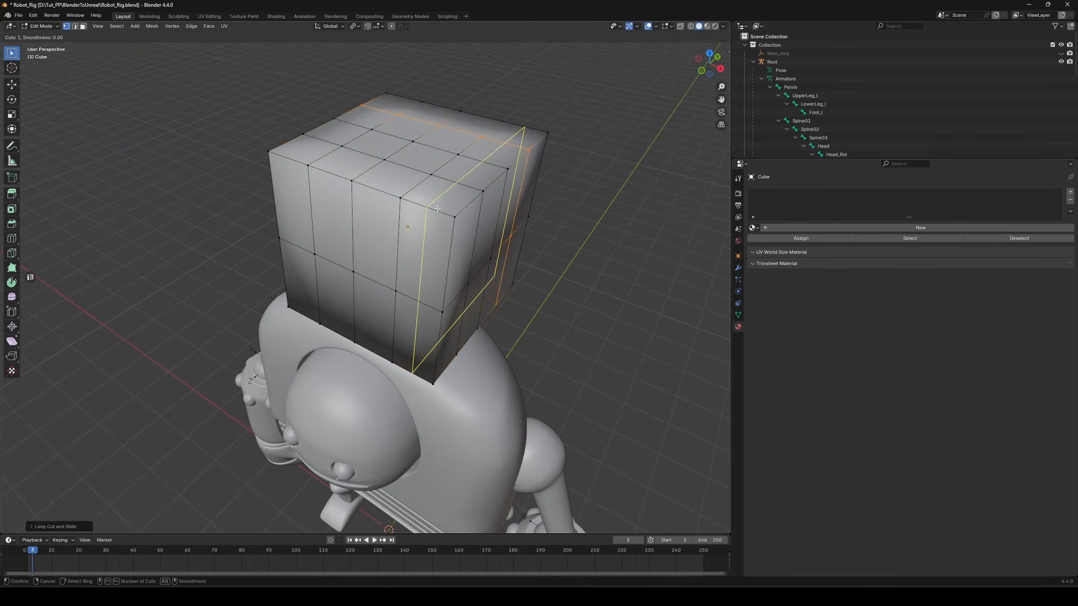
{"action": "left_click", "coordinate": [437, 209]}
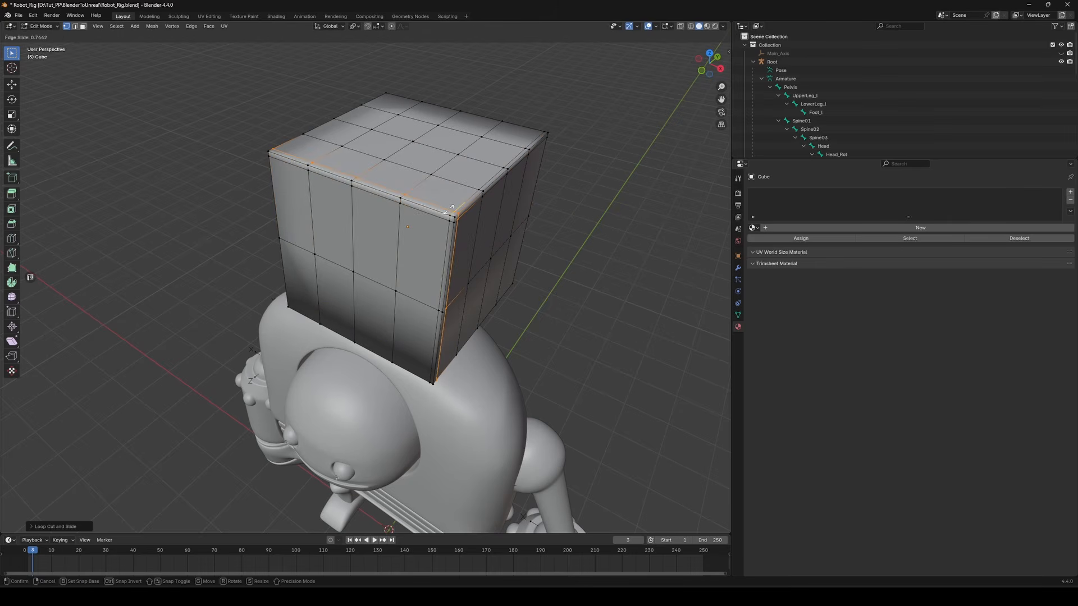
{"action": "left_click", "coordinate": [450, 210]}
Return to Object Mode and shade the loop-cut cube flat
{"action": "key", "text": "Tab"}
{"action": "scroll", "coordinate": [450, 241], "scroll_direction": "up", "scroll_amount": 5}
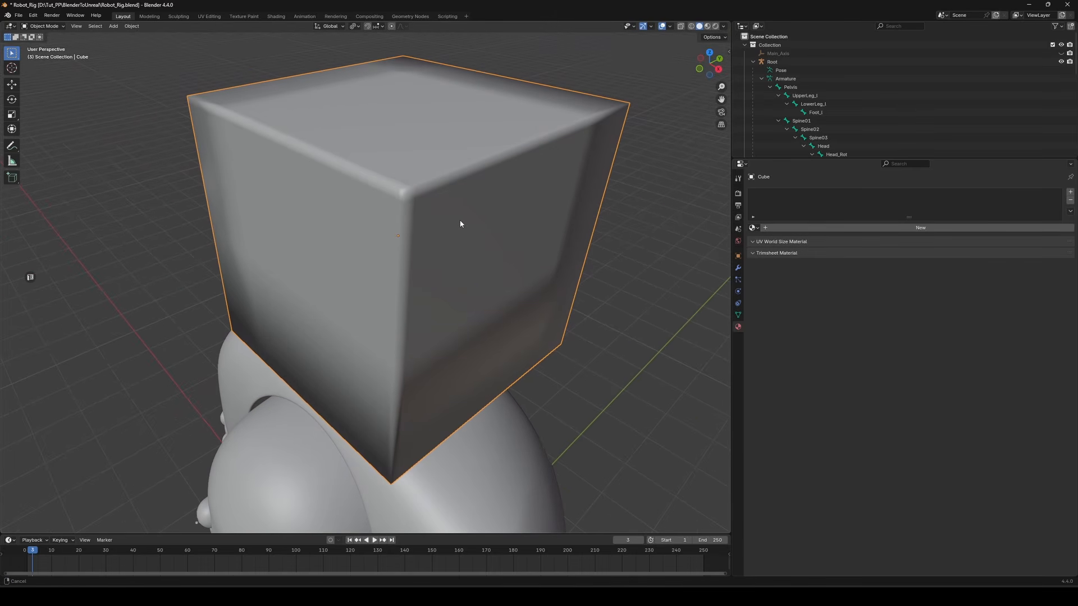
{"action": "right_click", "coordinate": [460, 221]}
{"action": "left_click", "coordinate": [447, 236]}
Select the robot body mesh and shade it smooth
{"action": "scroll", "coordinate": [313, 319], "scroll_direction": "down", "scroll_amount": 2}
{"action": "mouse_move", "coordinate": [313, 319]}
{"action": "middle_mouse_down"}
{"action": "mouse_move", "coordinate": [486, 296]}
{"action": "mouse_move", "coordinate": [354, 288]}
{"action": "middle_mouse_up"}
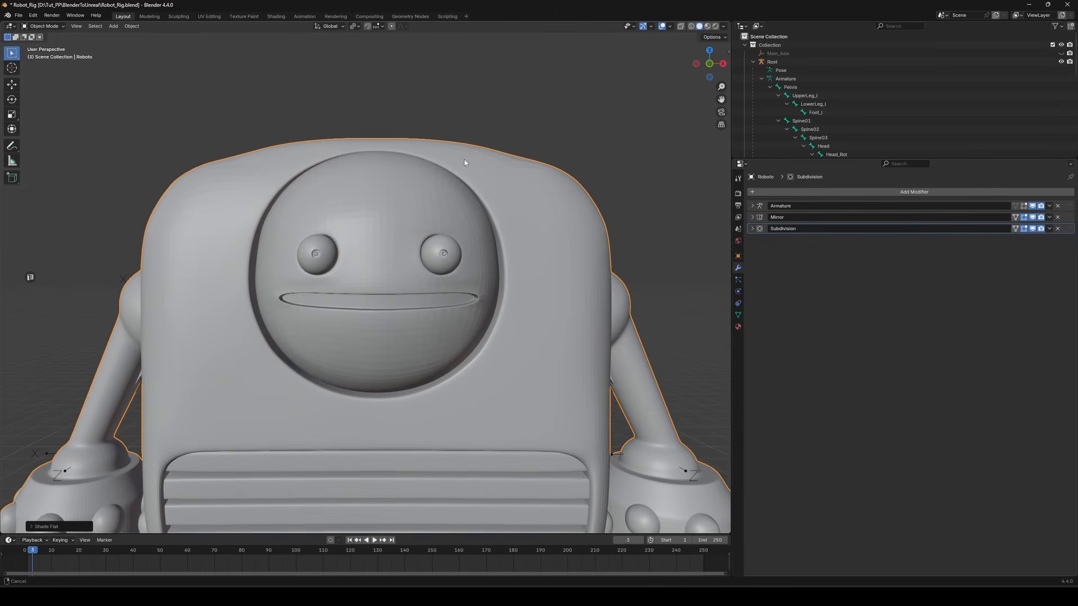
{"action": "middle_click_drag", "start_coordinate": [467, 161], "coordinate": [421, 193]}
{"action": "scroll", "coordinate": [421, 192], "scroll_direction": "up", "scroll_amount": 2}
{"action": "right_click", "coordinate": [388, 206]}
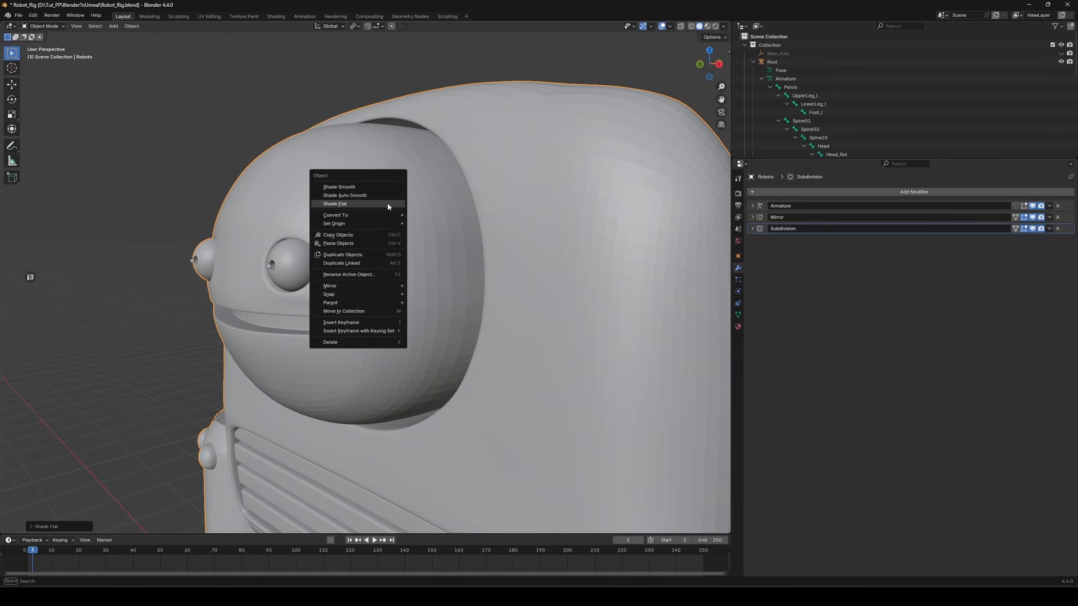
{"action": "left_click", "coordinate": [384, 189]}
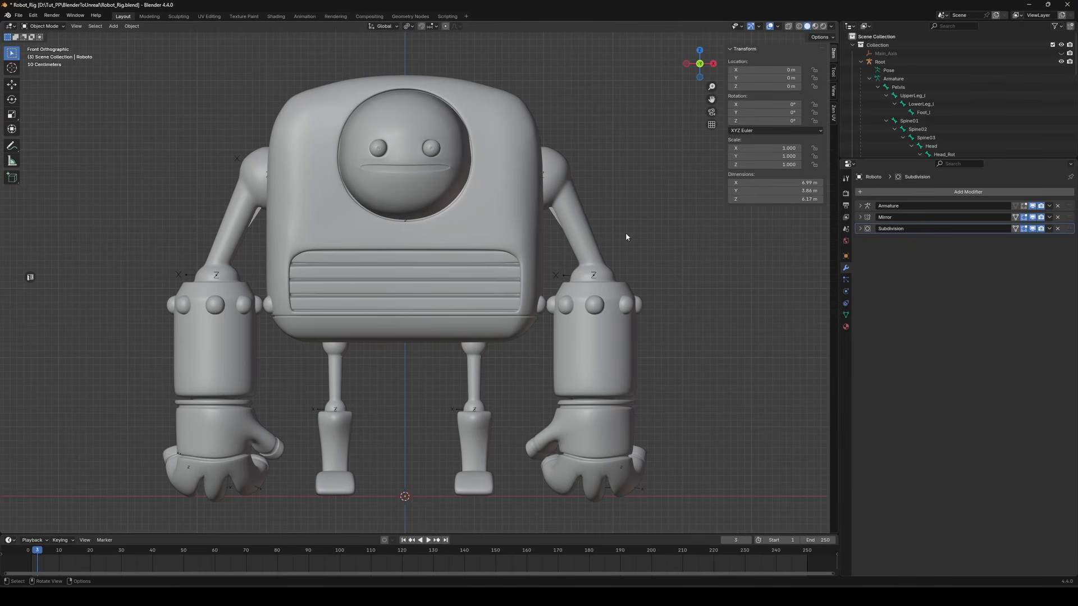
Inspect the robot's dimensions and the scene's unit system and length settings
{"action": "key", "text": "ctrl+2"}
{"action": "mouse_move", "coordinate": [717, 168]}
{"action": "left_mouse_down", "text": "ctrl"}
{"action": "mouse_move", "coordinate": [827, 212]}
{"action": "mouse_move", "coordinate": [792, 206]}
{"action": "mouse_move", "coordinate": [768, 293]}
{"action": "left_mouse_up", "text": "ctrl"}
{"action": "left_click_drag", "start_coordinate": [813, 242], "coordinate": [813, 422], "text": "ctrl+shift"}
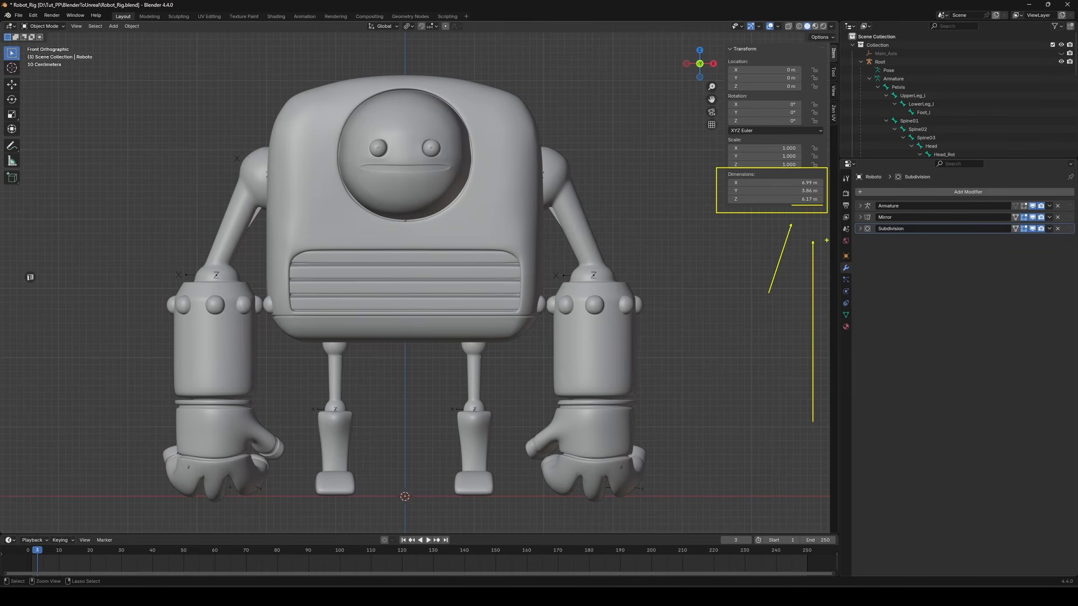
{"action": "key", "text": "Escape"}
{"action": "left_click", "coordinate": [846, 229]}
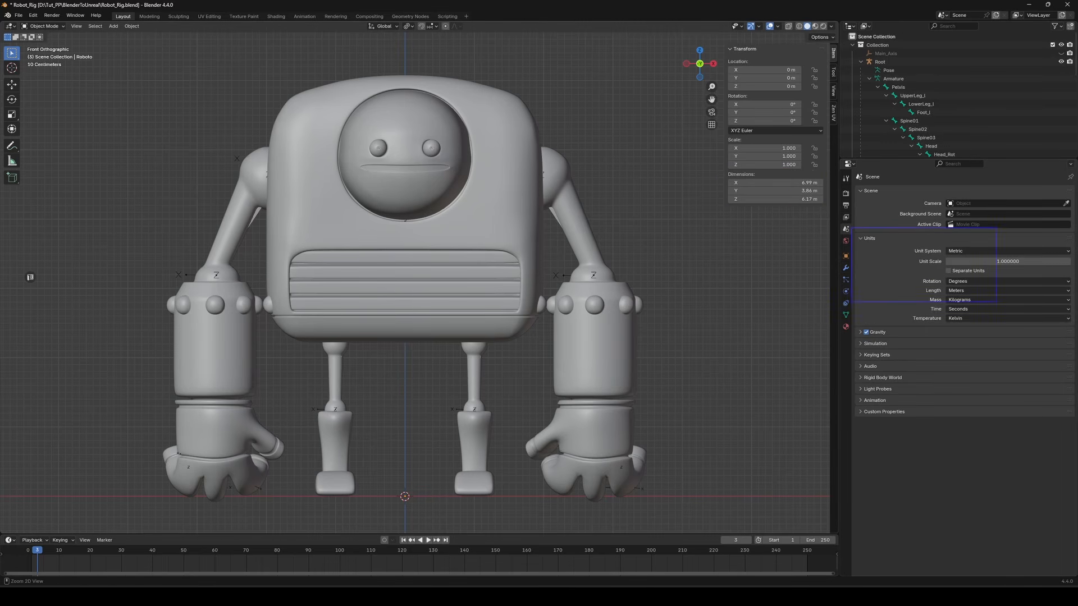
{"action": "left_click_drag", "start_coordinate": [997, 302], "coordinate": [1077, 324], "text": "ctrl"}
{"action": "left_click_drag", "start_coordinate": [921, 291], "coordinate": [834, 291], "text": "ctrl+shift"}
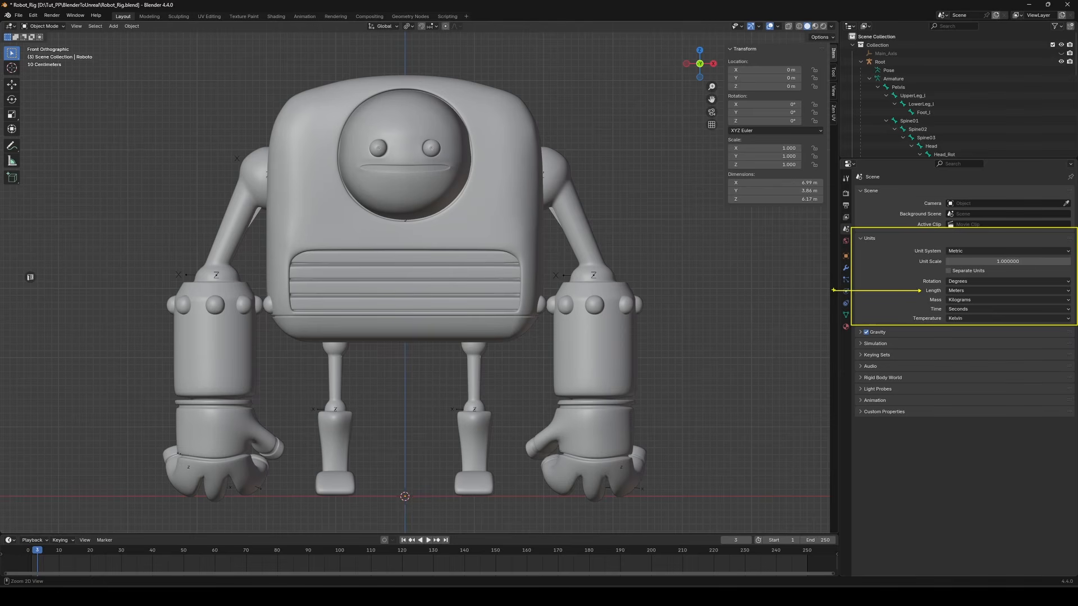
{"action": "key", "text": "Escape"}
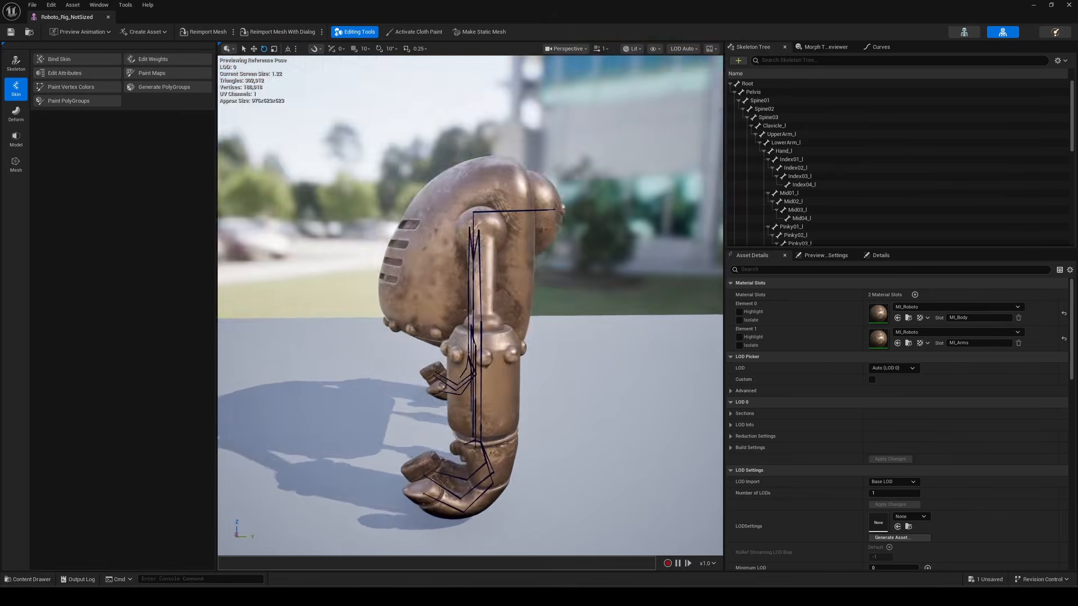
Inspect the Pelvis bone in the Unreal control rig hierarchy
{"action": "left_click_drag", "start_coordinate": [473, 306], "coordinate": [404, 306], "text": "alt"}
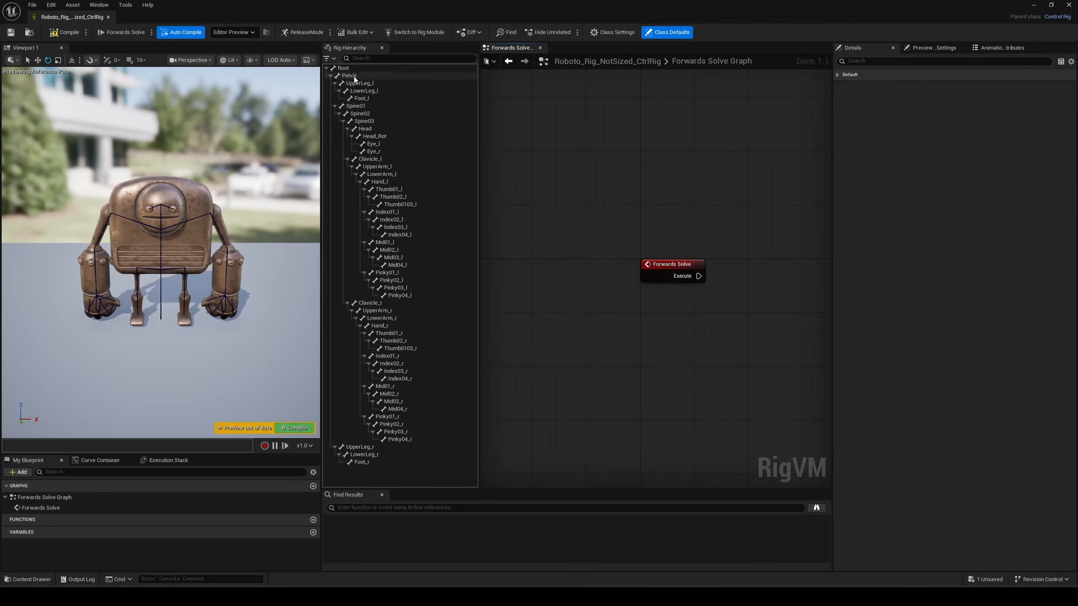
{"action": "left_click", "coordinate": [355, 78]}
{"action": "right_click", "coordinate": [354, 78]}
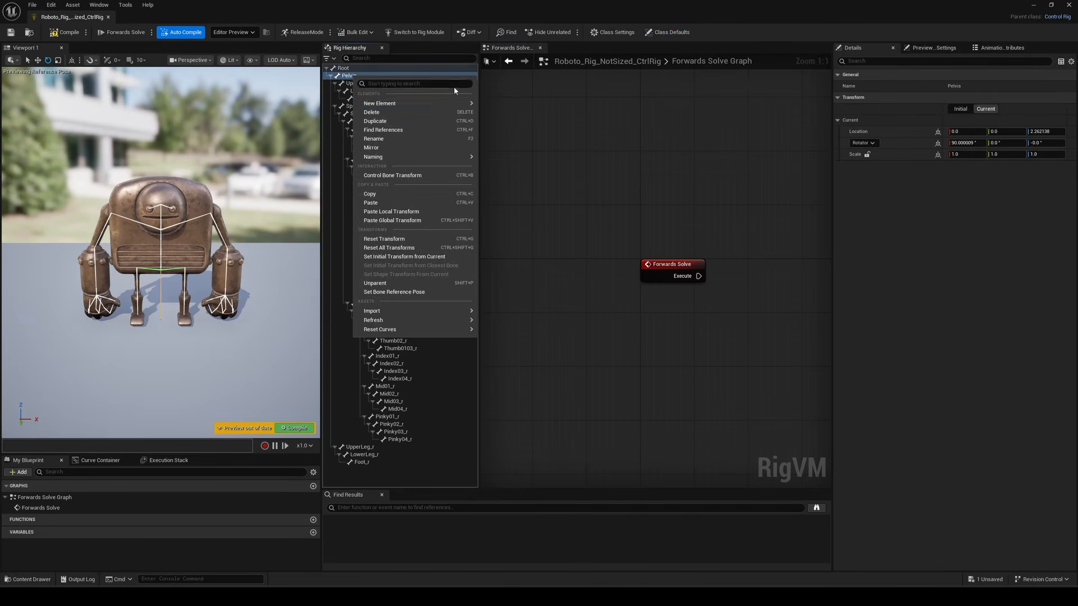
{"action": "mouse_move", "coordinate": [427, 104]}
{"action": "left_click", "coordinate": [513, 116]}
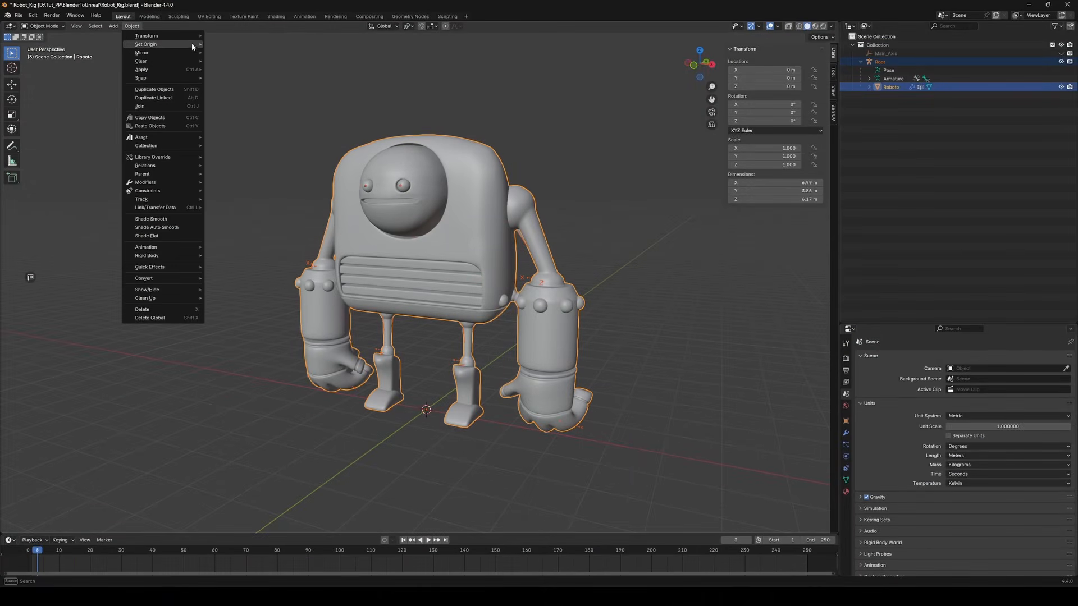
Apply all transforms to the robot mesh
{"action": "mouse_move", "coordinate": [169, 72]}
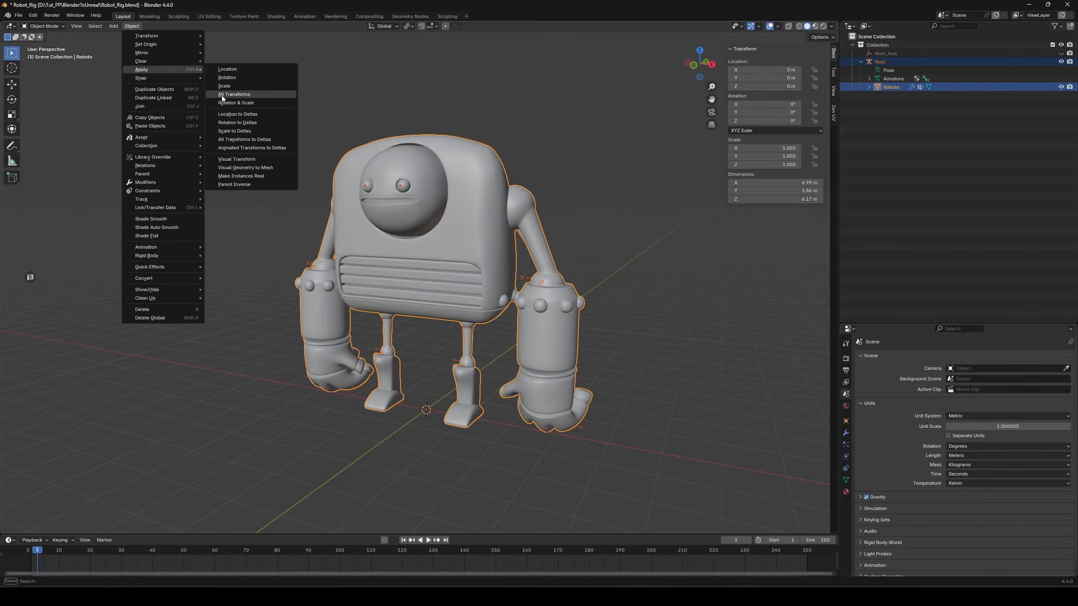
{"action": "left_click", "coordinate": [244, 95]}
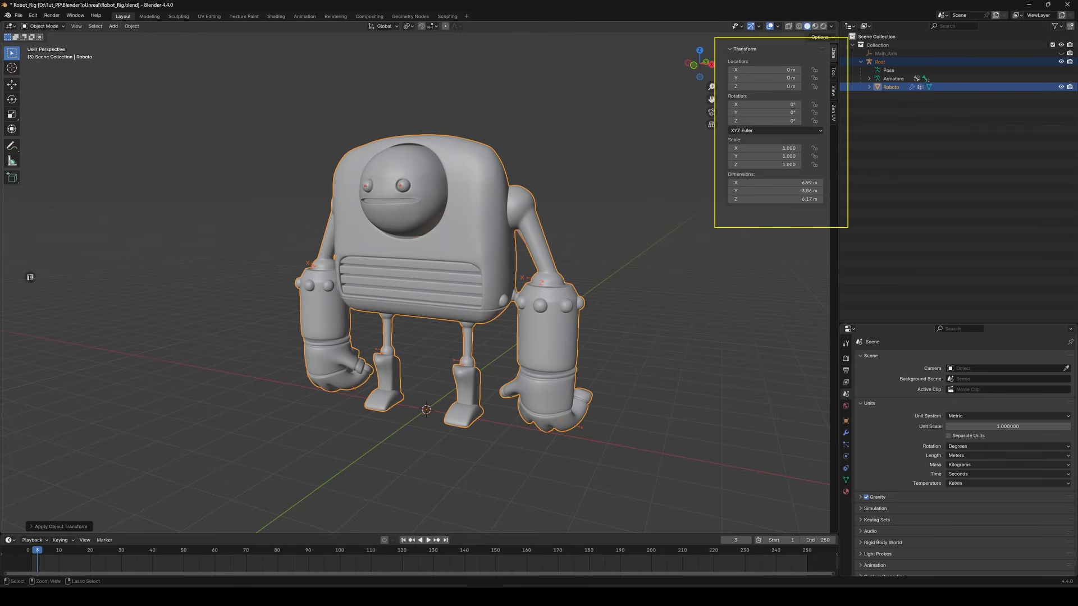
Select the Root armature object and scale it by 100
{"action": "left_click", "coordinate": [887, 63]}
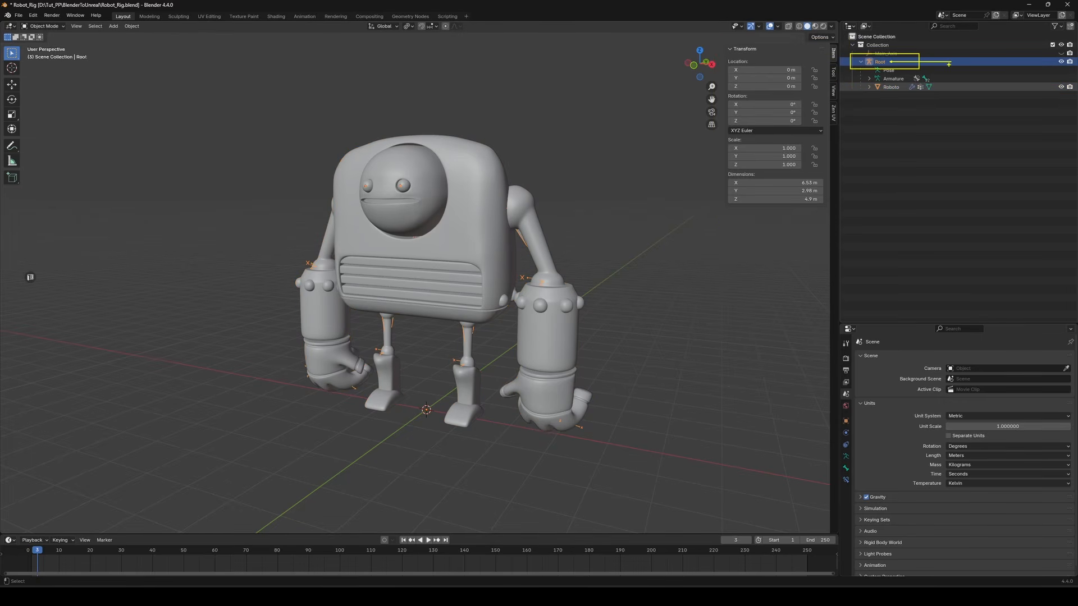
{"action": "type", "text": "s10"}
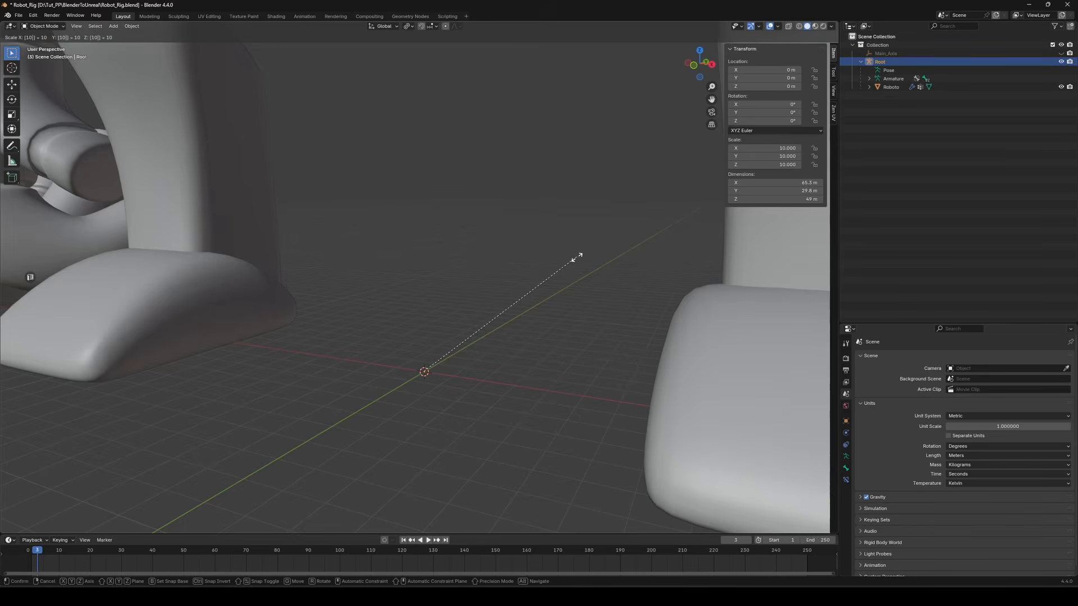
{"action": "type", "text": "0"}
{"action": "key", "text": "Return"}
Apply all transforms to the Root armature, then scale it by 0.01
{"action": "left_click", "coordinate": [131, 26]}
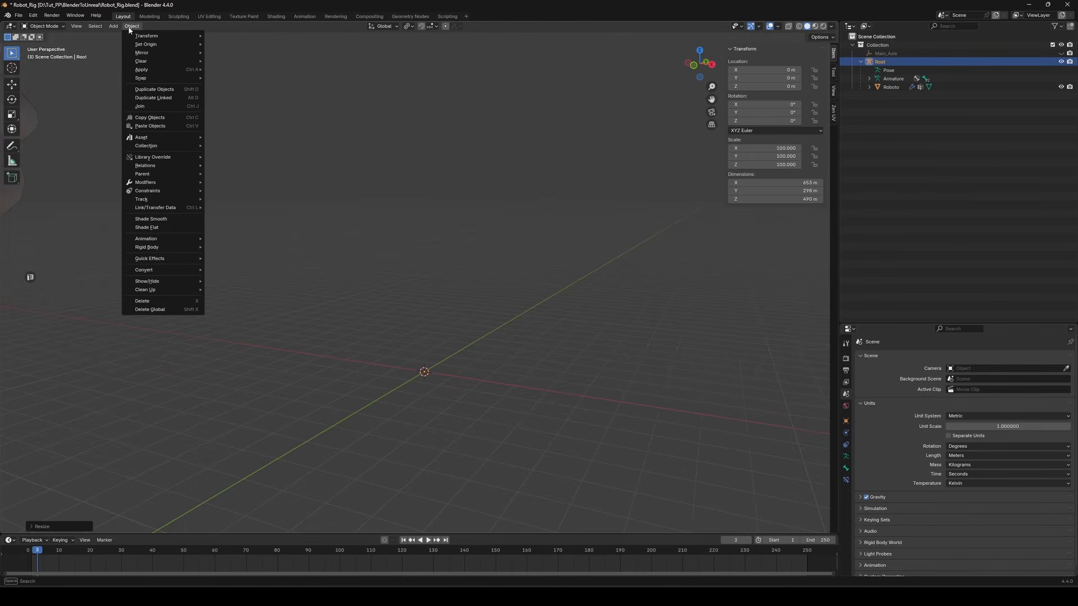
{"action": "mouse_move", "coordinate": [178, 70]}
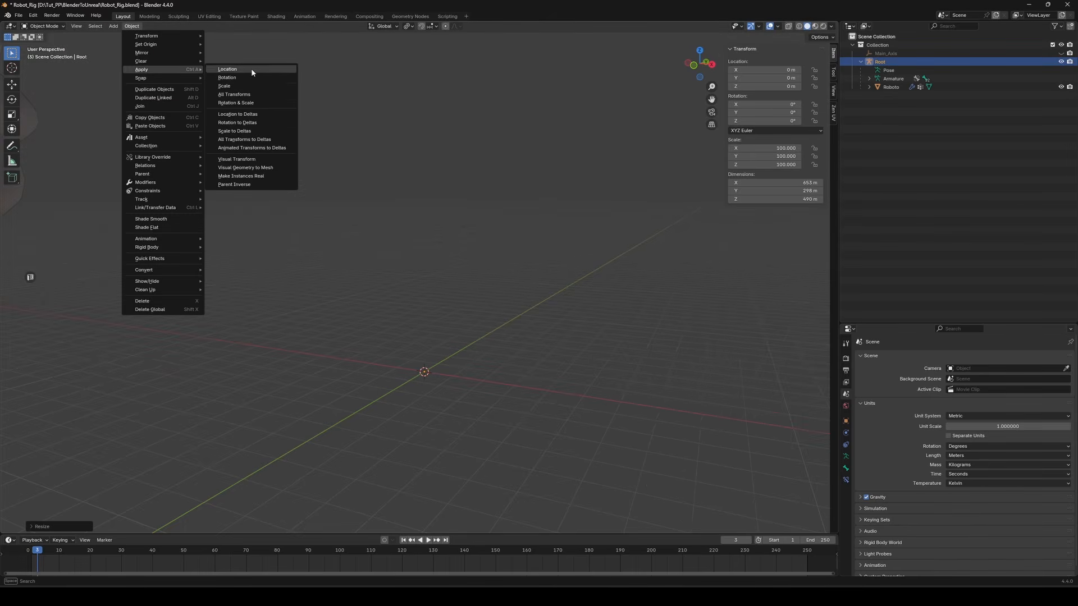
{"action": "left_click", "coordinate": [255, 97]}
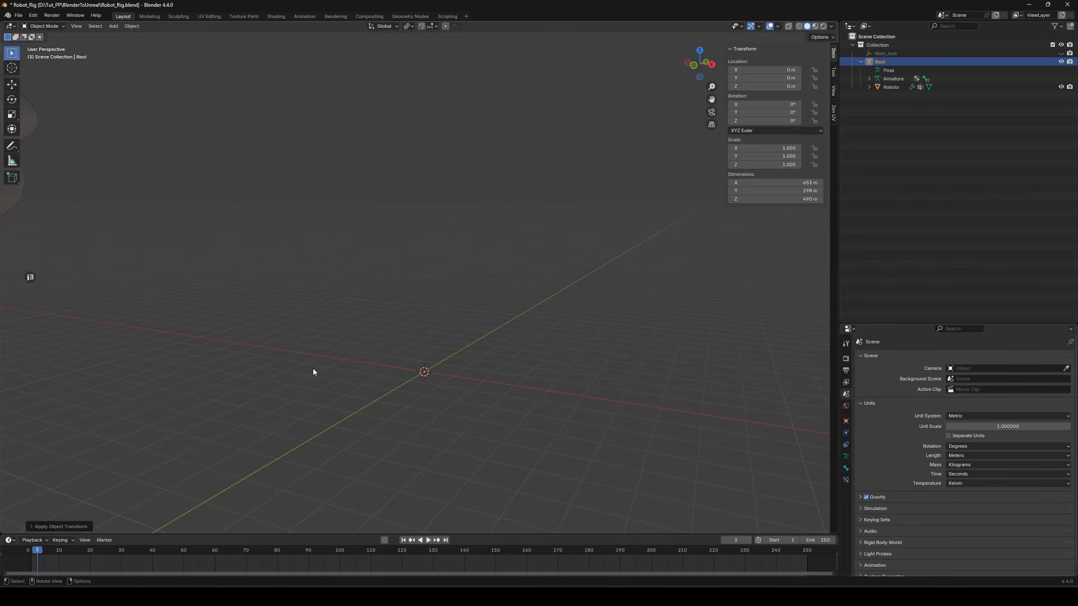
{"action": "type", "text": "s0.01"}
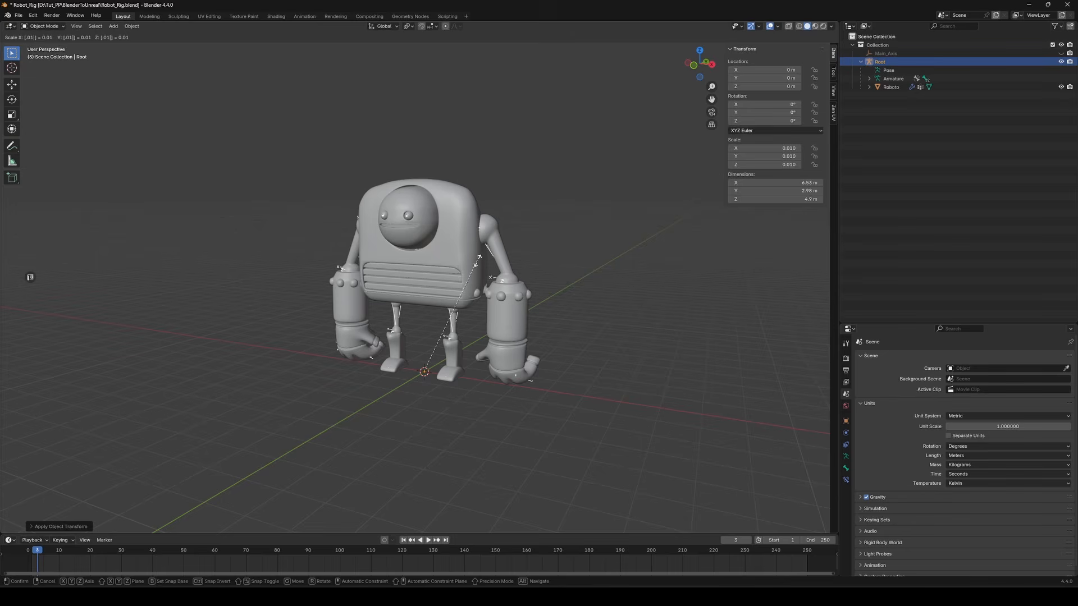
{"action": "key", "text": "Return"}
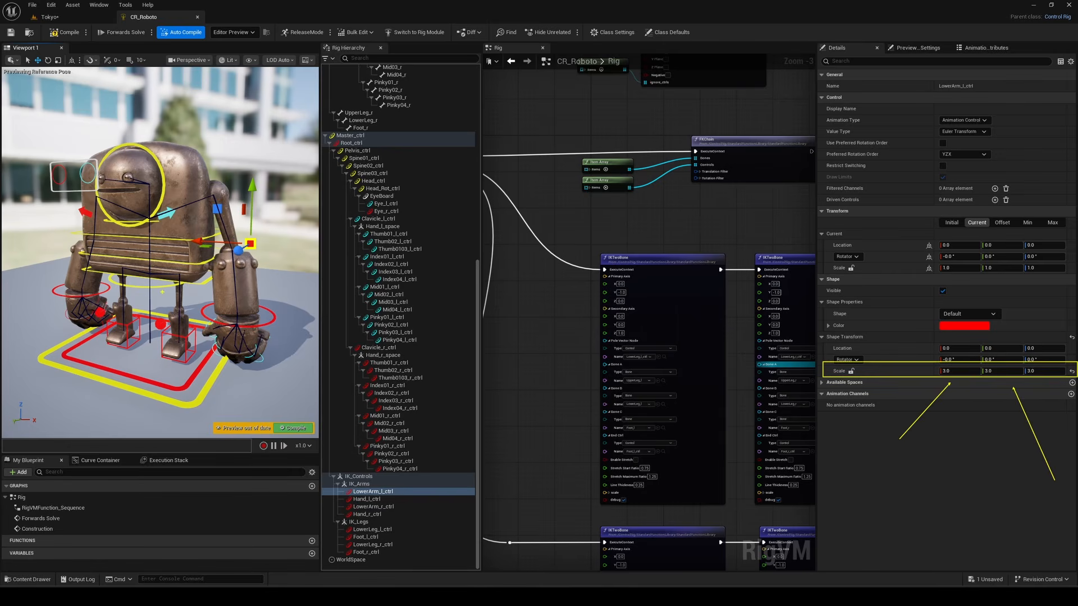
Test the lower arm and eye board controls by rotating and moving them in the control rig viewport
{"action": "left_click", "coordinate": [160, 288]}
{"action": "key", "text": "e"}
{"action": "mouse_move", "coordinate": [160, 284]}
{"action": "left_mouse_down"}
{"action": "mouse_move", "coordinate": [161, 274]}
{"action": "mouse_move", "coordinate": [131, 285]}
{"action": "mouse_move", "coordinate": [163, 271]}
{"action": "left_mouse_up"}
{"action": "key", "text": "w"}
{"action": "left_click", "coordinate": [177, 197]}
{"action": "mouse_move", "coordinate": [146, 195]}
{"action": "left_mouse_down"}
{"action": "mouse_move", "coordinate": [163, 184]}
{"action": "mouse_move", "coordinate": [135, 180]}
{"action": "left_mouse_up"}
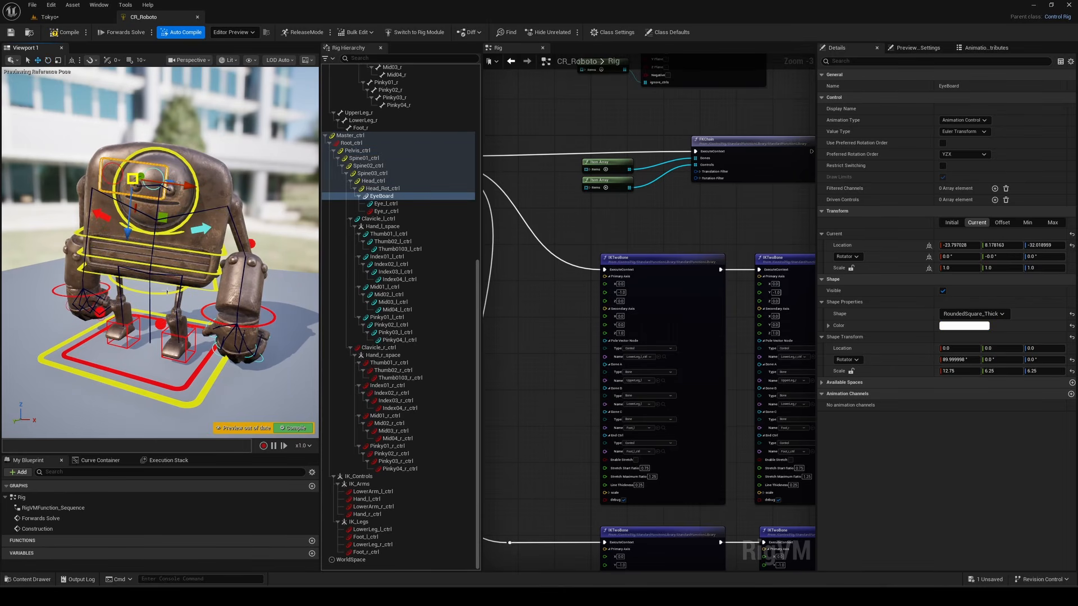
{"action": "left_click", "coordinate": [165, 294]}
{"action": "key", "text": "e"}
{"action": "left_click_drag", "start_coordinate": [164, 298], "coordinate": [142, 302]}
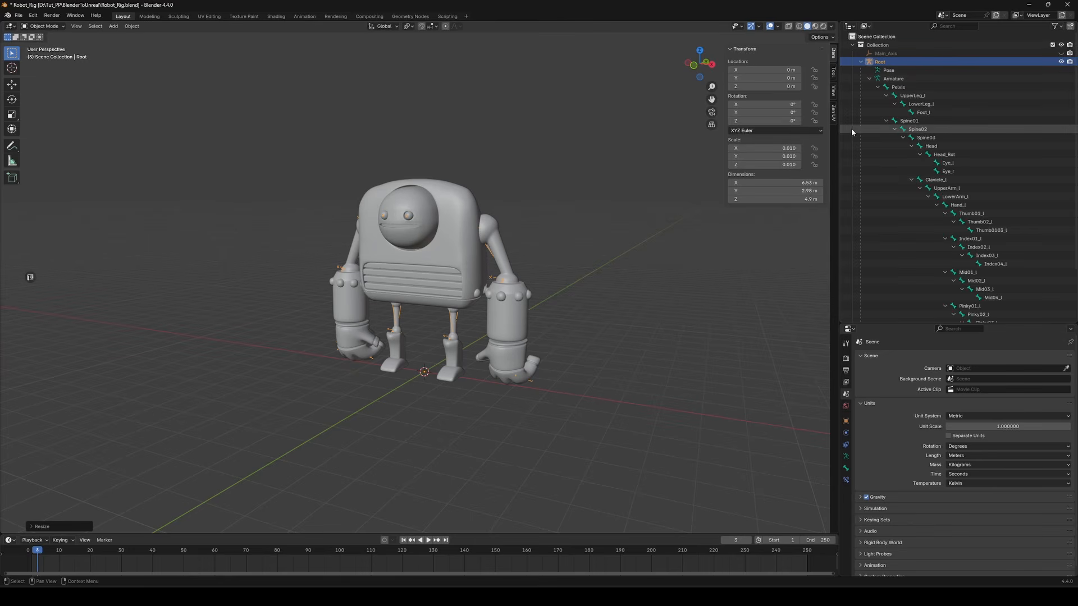
Widen the outliner and select the robot mesh in the viewport
{"action": "left_click_drag", "start_coordinate": [839, 132], "coordinate": [677, 146]}
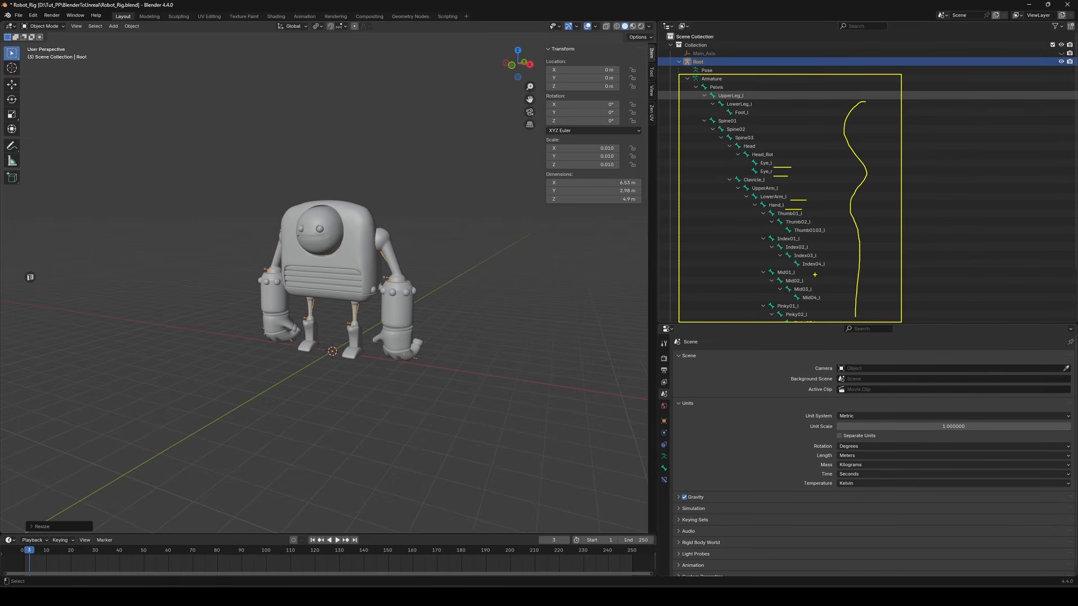
{"action": "scroll", "coordinate": [431, 298], "scroll_direction": "up", "scroll_amount": 4}
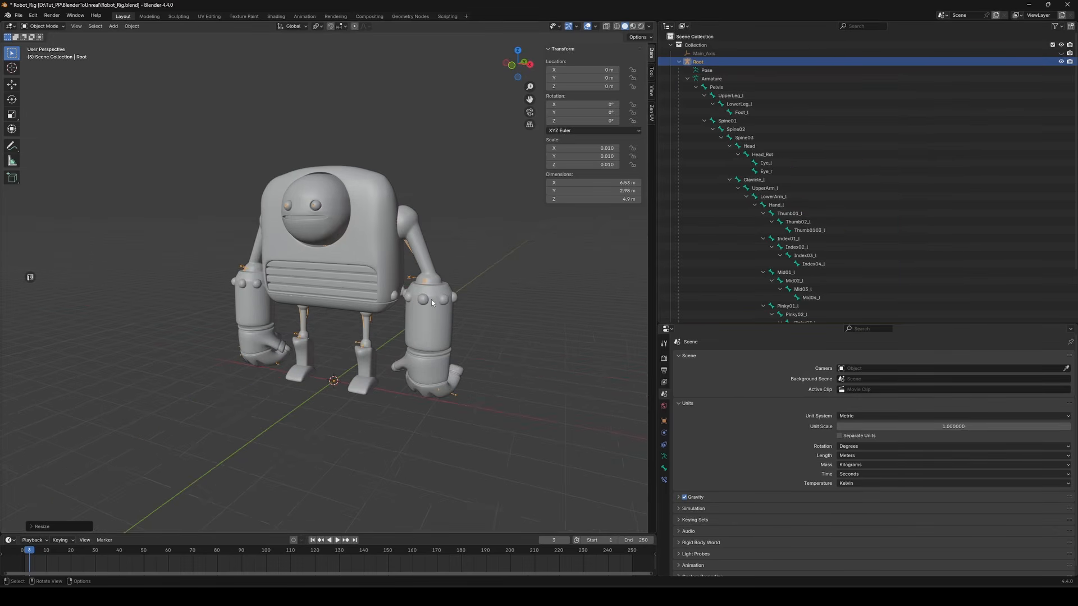
{"action": "left_click", "coordinate": [489, 238]}
{"action": "left_click", "coordinate": [423, 239]}
{"action": "left_click", "coordinate": [427, 210]}
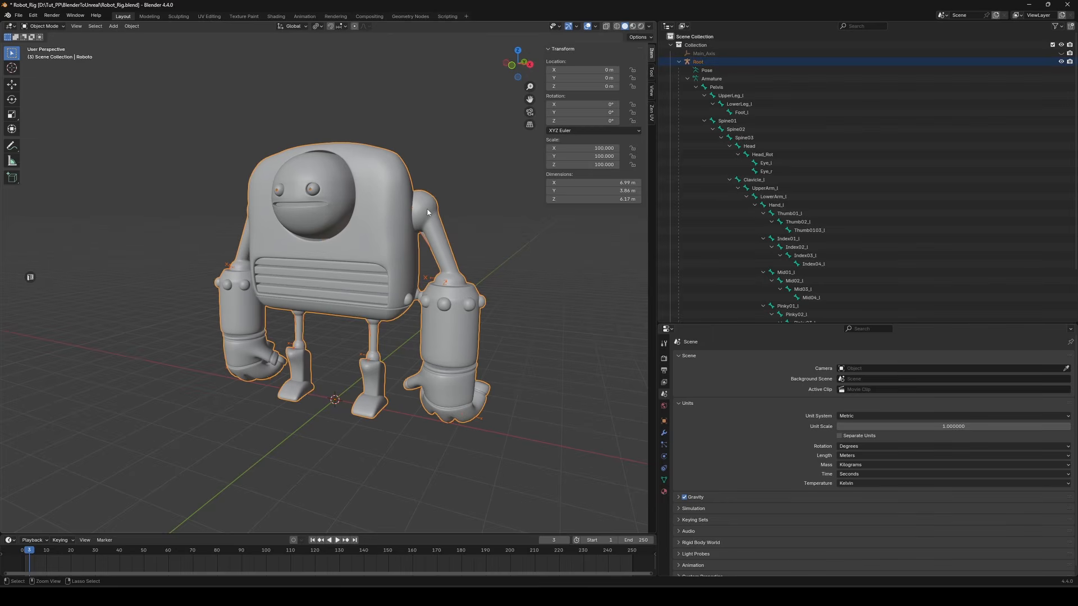
Inspect the weight paint of the Spine02, Clavicle_l and LowerArm_l bones with X-ray, then return to Object Mode
{"action": "key", "text": "ctrl+Tab"}
{"action": "left_click", "coordinate": [370, 179]}
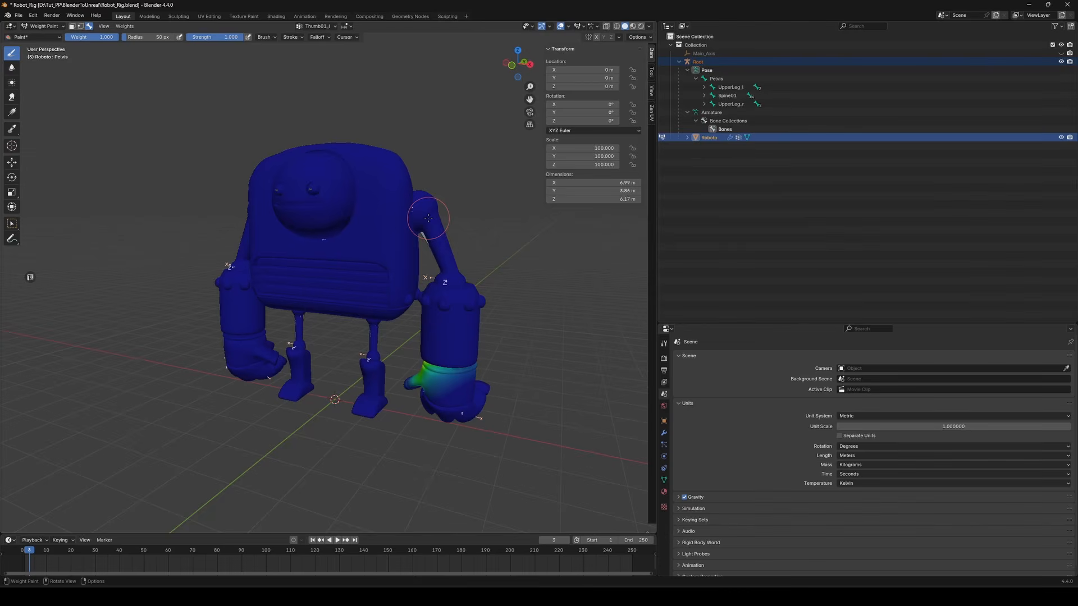
{"action": "middle_click_drag", "start_coordinate": [424, 218], "coordinate": [438, 218]}
{"action": "key", "text": "alt+z"}
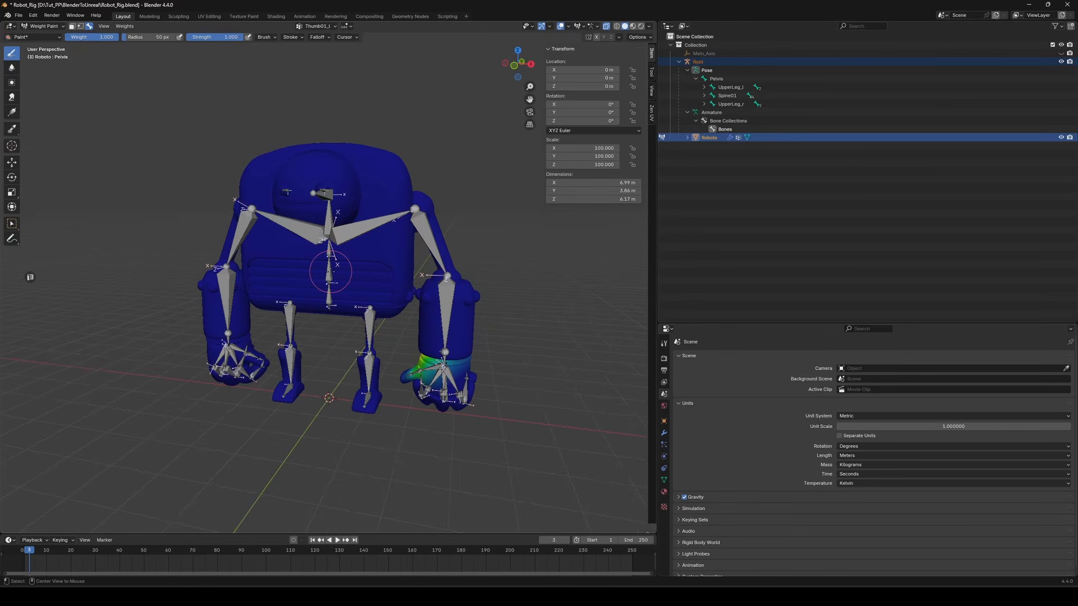
{"action": "left_click", "coordinate": [331, 271], "text": "alt"}
{"action": "scroll", "coordinate": [348, 261], "scroll_direction": "up", "scroll_amount": 3}
{"action": "middle_click_drag", "start_coordinate": [355, 258], "coordinate": [390, 257]}
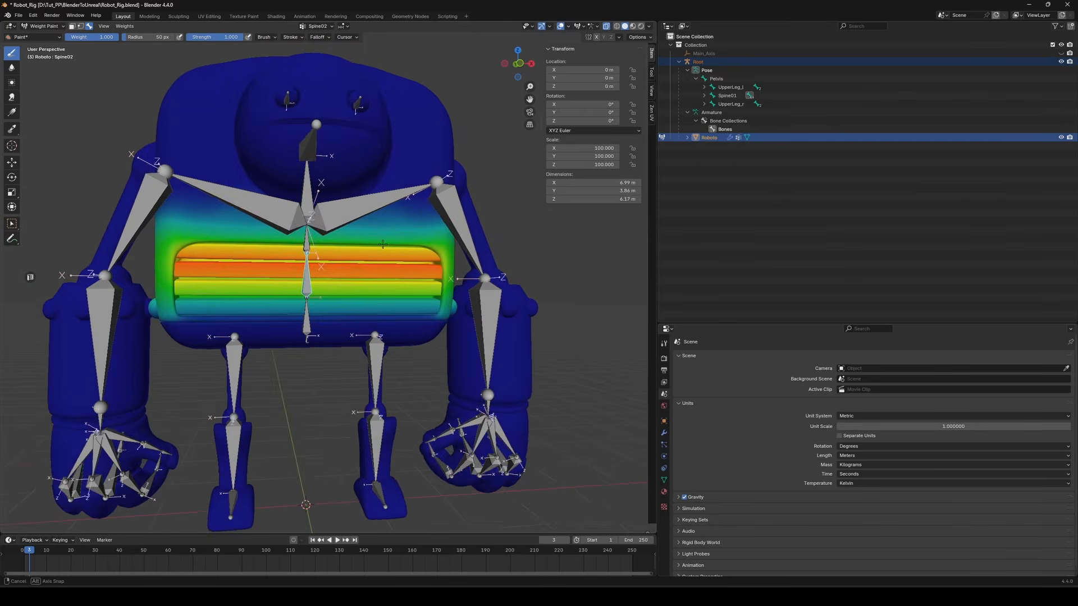
{"action": "left_click", "coordinate": [318, 236], "text": "alt"}
{"action": "left_click", "coordinate": [481, 199], "text": "alt"}
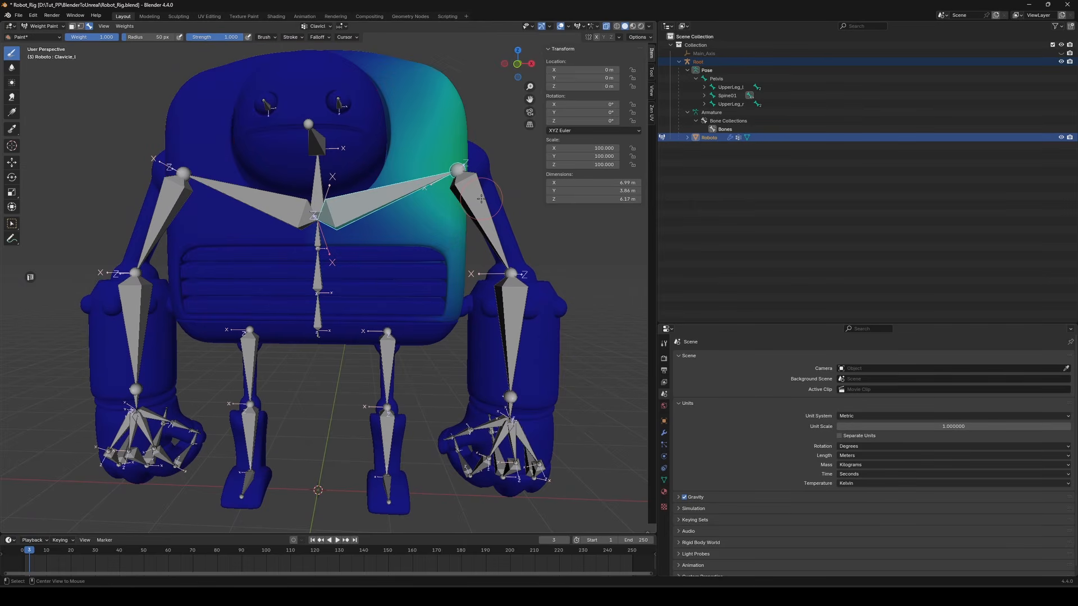
{"action": "left_click", "coordinate": [514, 317], "text": "alt"}
{"action": "left_click", "coordinate": [514, 318], "text": "alt"}
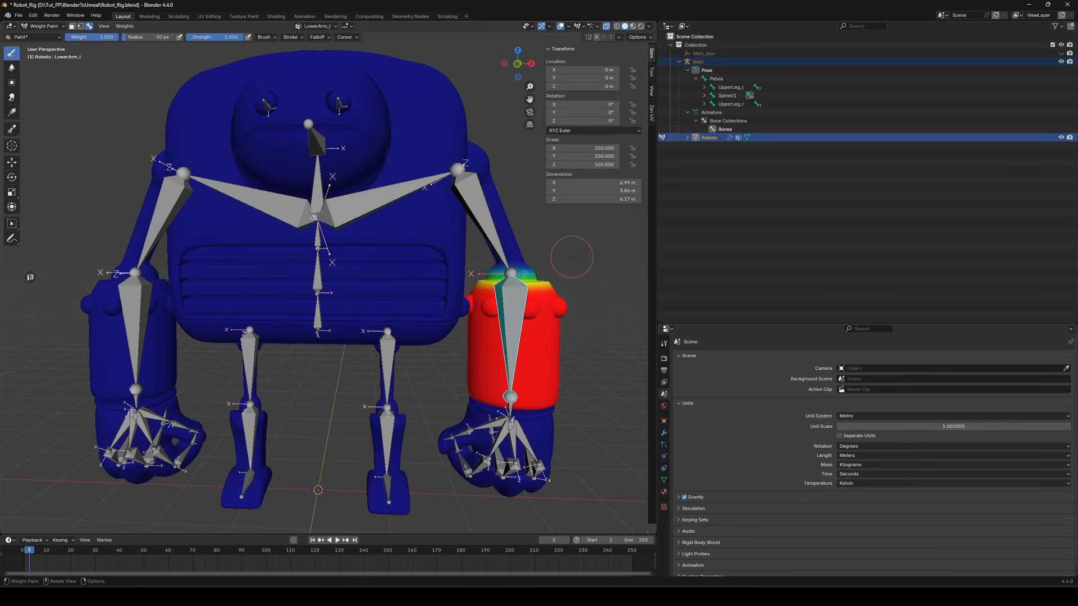
{"action": "key", "text": "ctrl+Tab"}
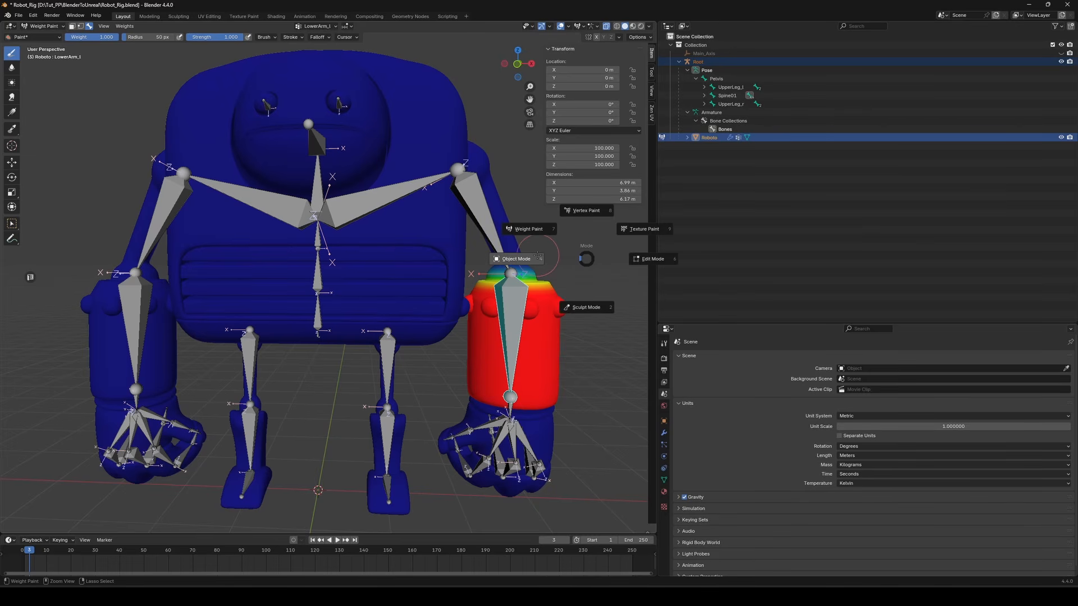
{"action": "left_click", "coordinate": [563, 251]}
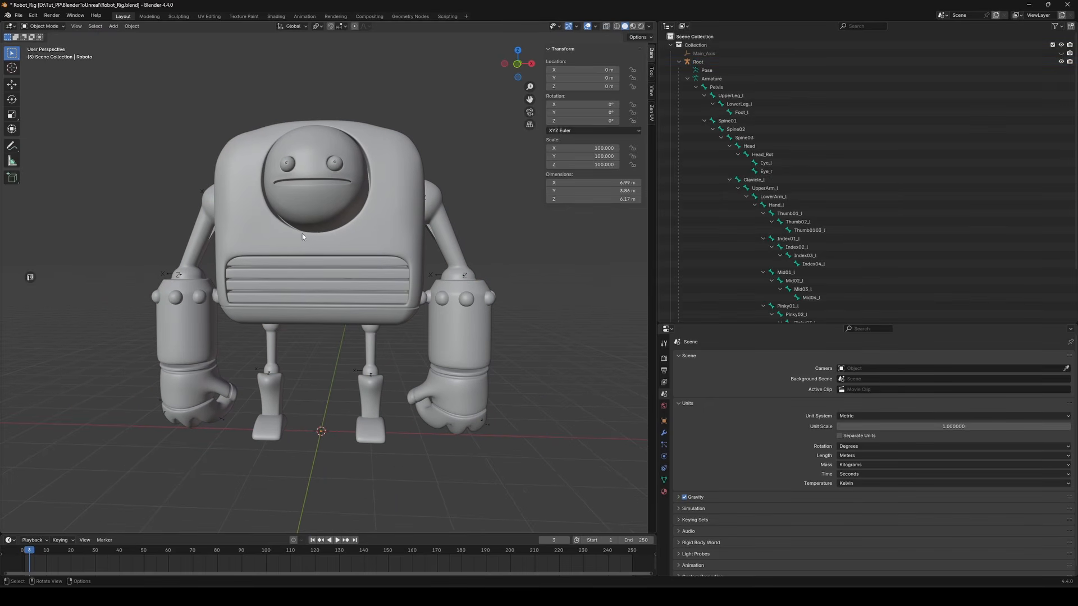
{"action": "mouse_move", "coordinate": [302, 234]}
{"action": "middle_mouse_down"}
{"action": "mouse_move", "coordinate": [477, 233]}
{"action": "mouse_move", "coordinate": [140, 232]}
{"action": "mouse_move", "coordinate": [642, 231]}
{"action": "mouse_move", "coordinate": [49, 230]}
{"action": "mouse_move", "coordinate": [566, 236]}
{"action": "mouse_move", "coordinate": [313, 239]}
{"action": "middle_mouse_up"}
{"action": "left_click", "coordinate": [18, 15]}
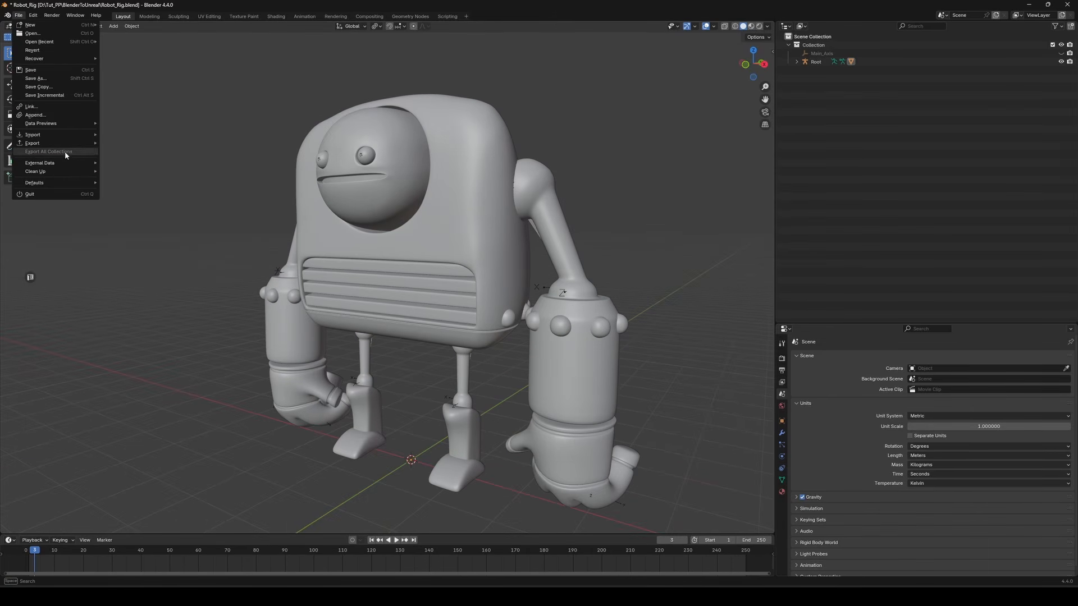
{"action": "mouse_move", "coordinate": [70, 141]}
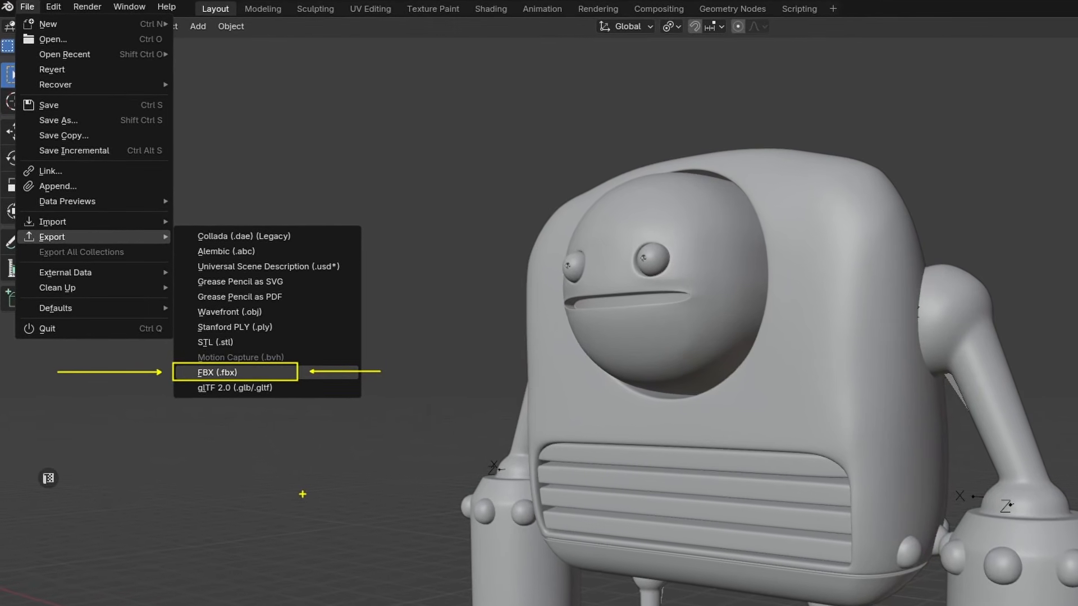
{"action": "key", "text": "Escape"}
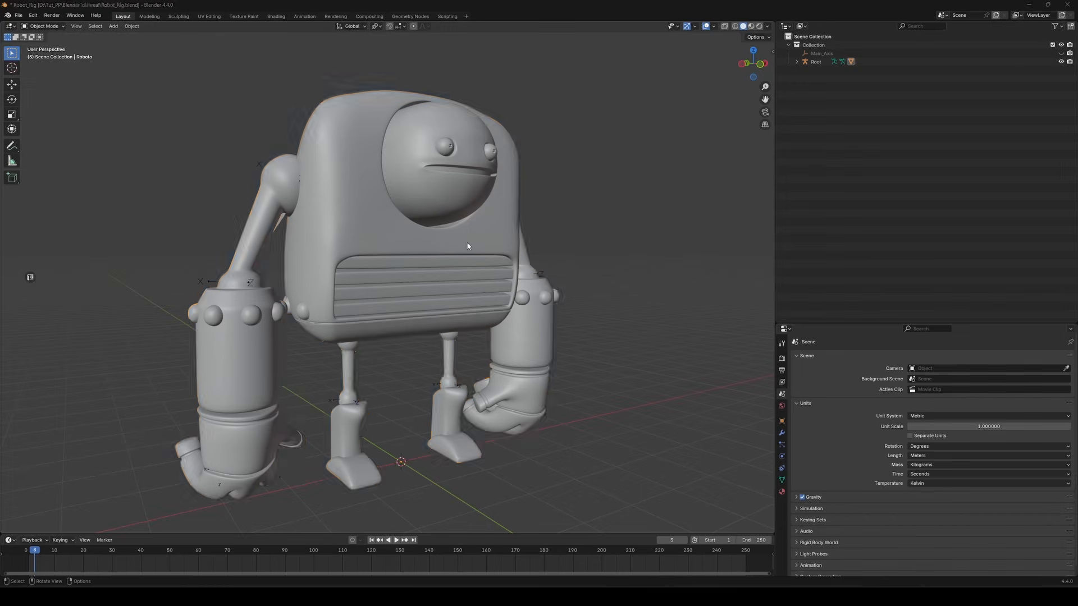
Select the robot and open the FBX export dialog
{"action": "left_click", "coordinate": [473, 122]}
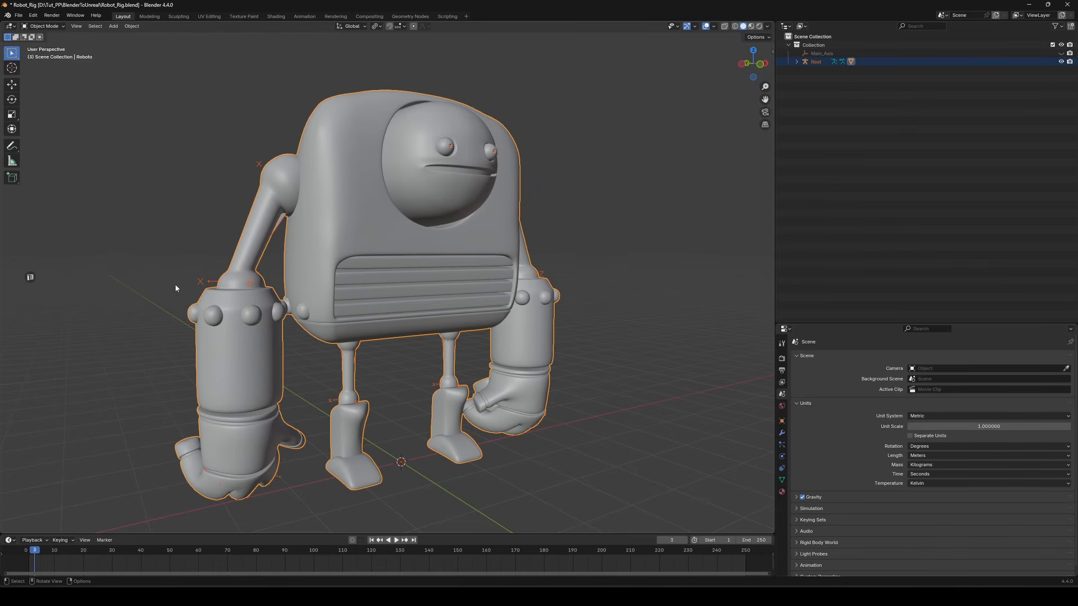
{"action": "left_click", "coordinate": [19, 16]}
{"action": "mouse_move", "coordinate": [56, 143]}
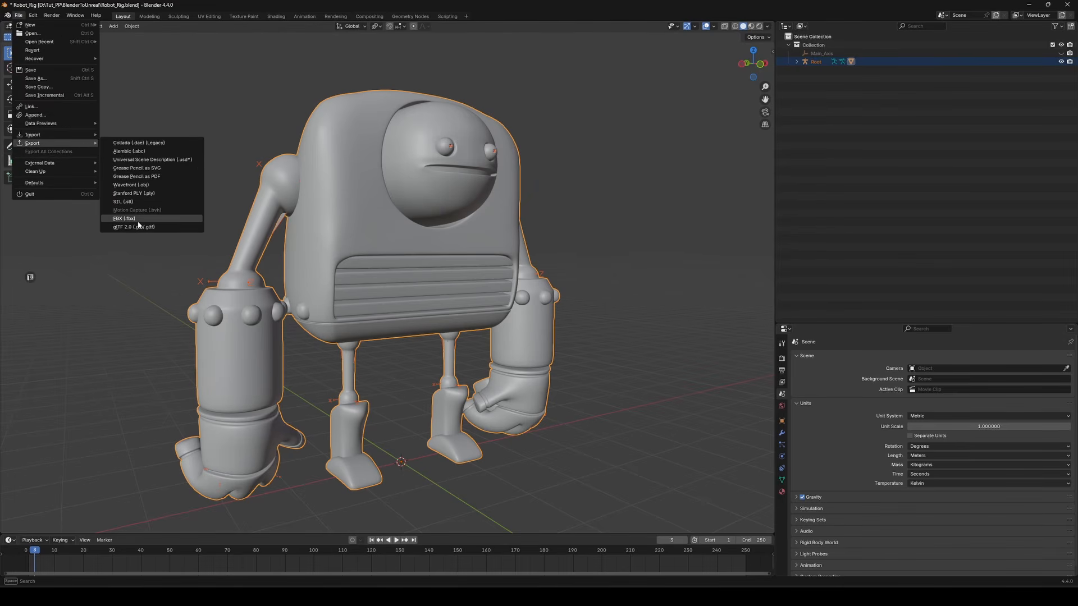
{"action": "left_click", "coordinate": [129, 218]}
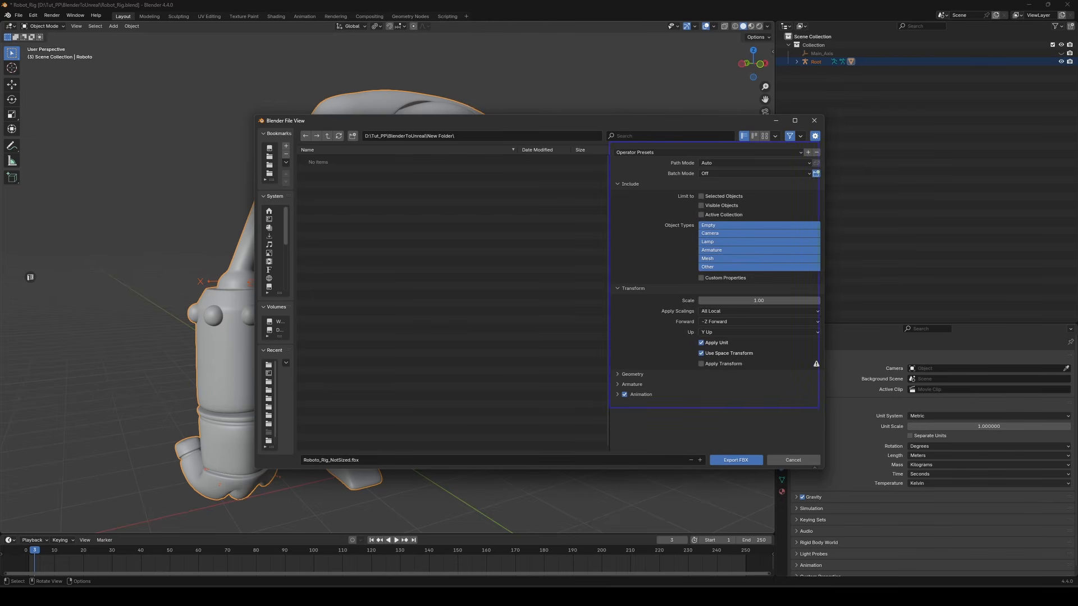
Limit the FBX export to selected objects of type Armature and Mesh
{"action": "left_click_drag", "start_coordinate": [672, 191], "coordinate": [766, 201]}
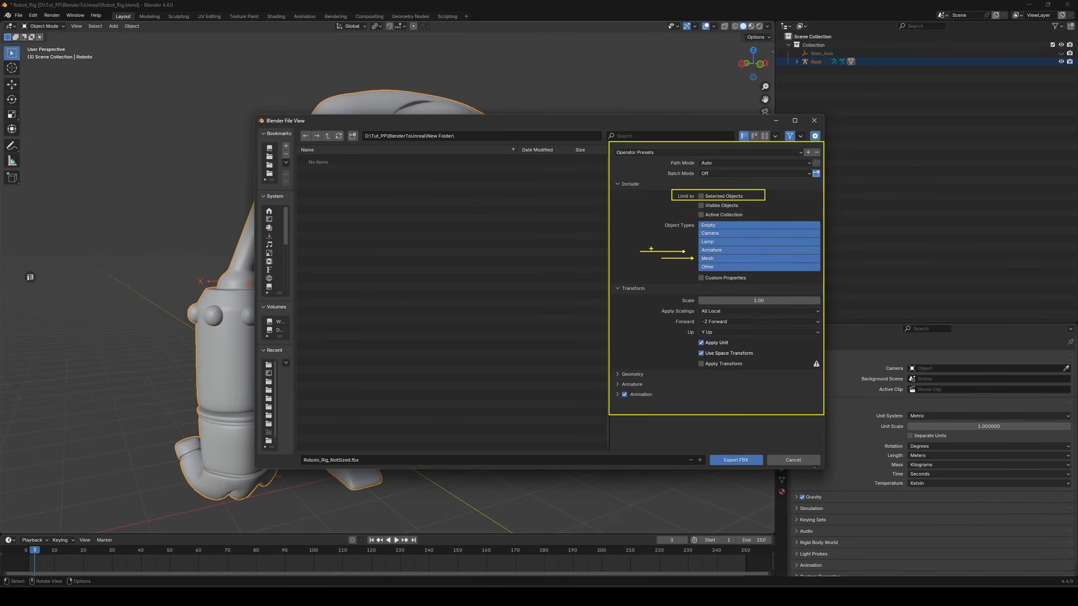
{"action": "key", "text": "Escape"}
{"action": "left_click", "coordinate": [715, 259]}
{"action": "left_click", "coordinate": [714, 251], "text": "shift"}
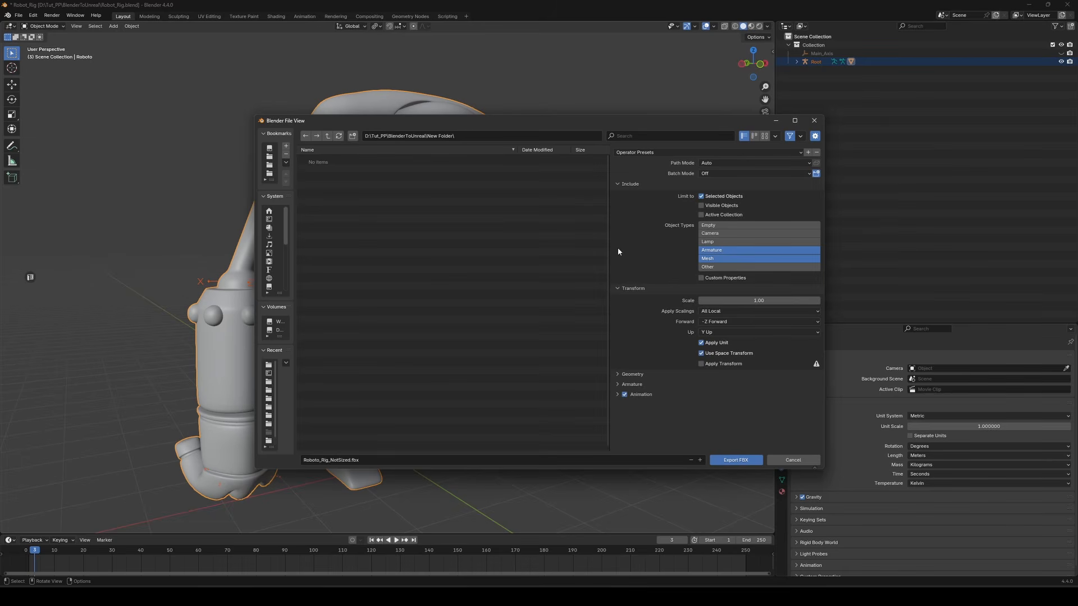
Collapse the Transform options and set the Geometry Smoothing to Face
{"action": "left_click_drag", "start_coordinate": [610, 283], "coordinate": [727, 331]}
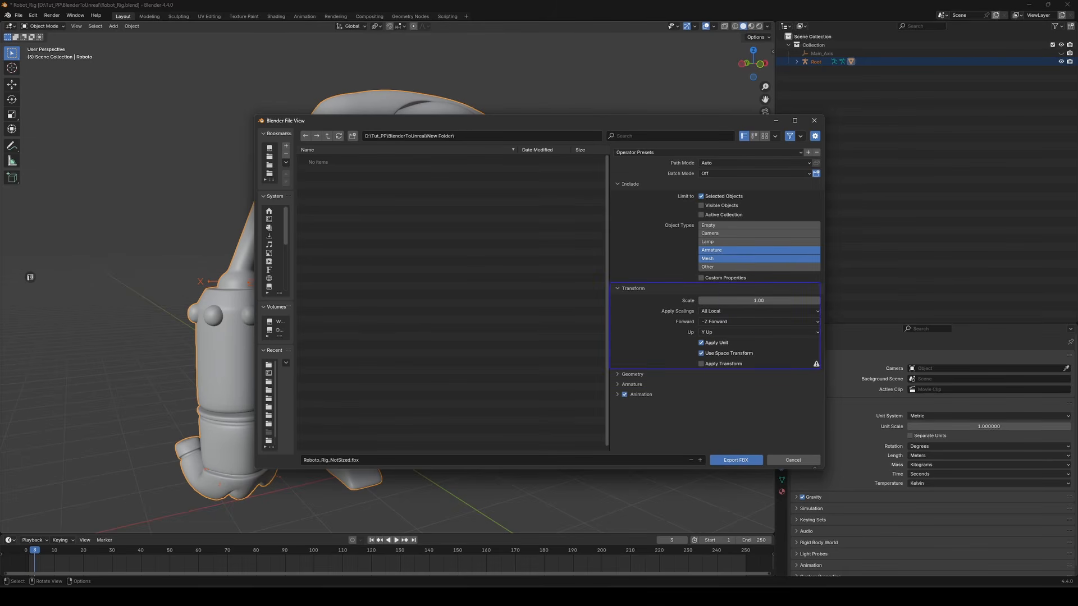
{"action": "left_click_drag", "start_coordinate": [820, 369], "coordinate": [822, 371]}
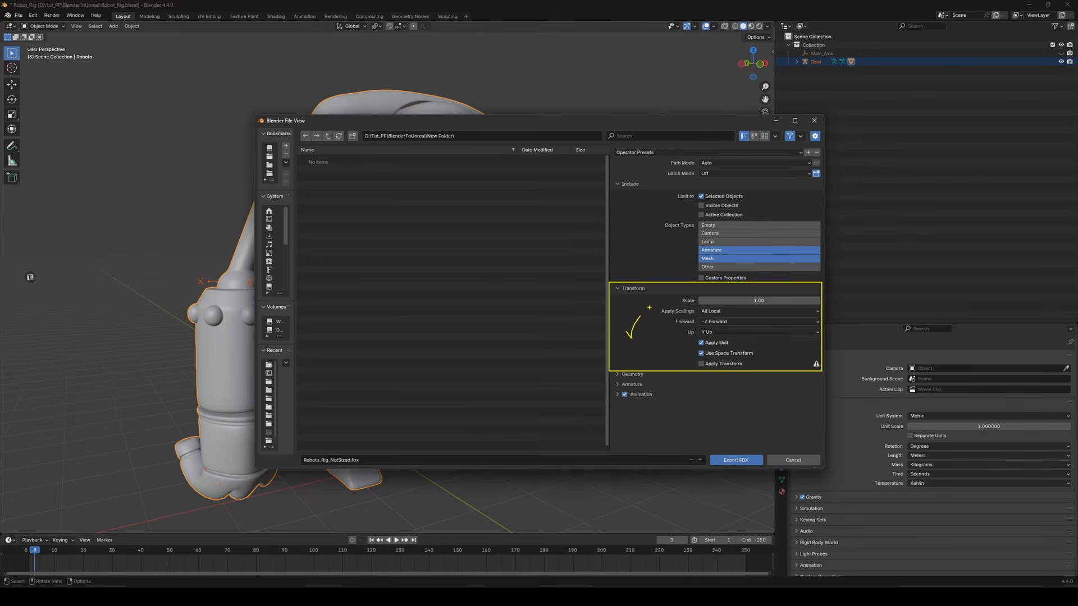
{"action": "left_click", "coordinate": [617, 287]}
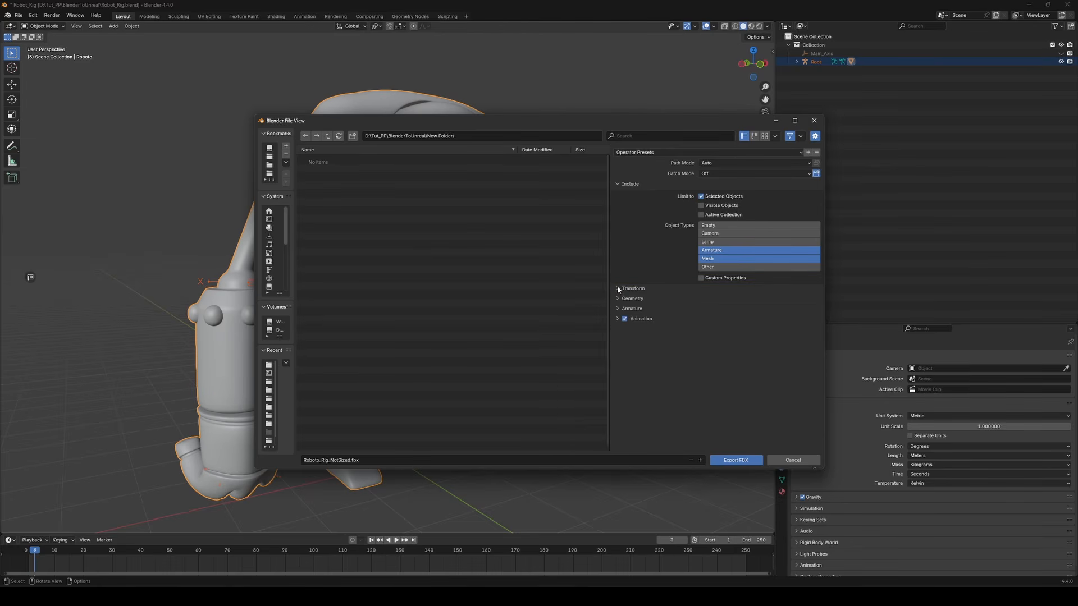
{"action": "left_click", "coordinate": [617, 299]}
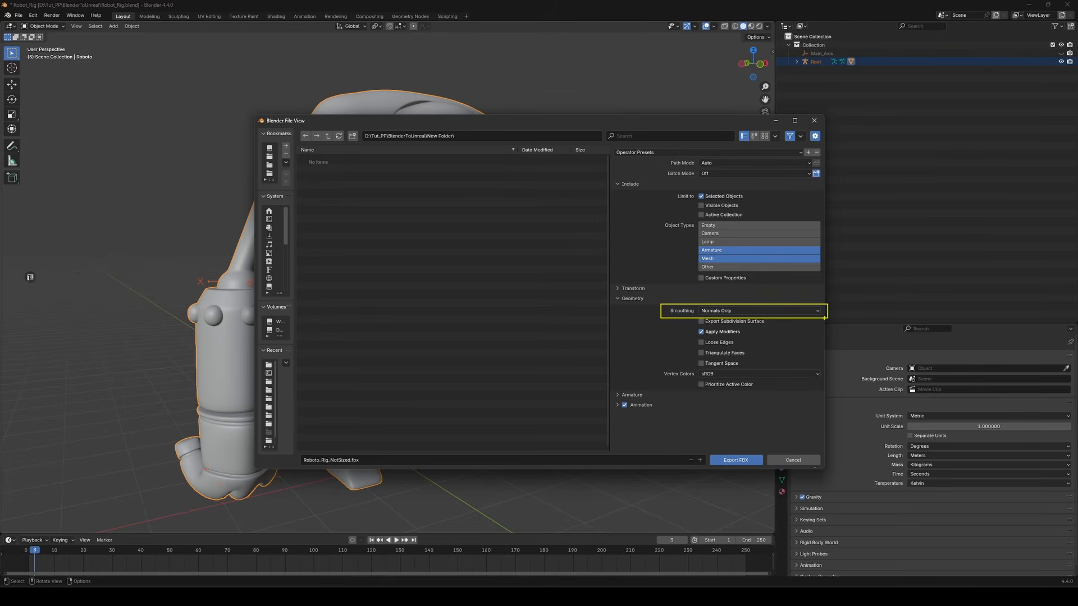
{"action": "key", "text": "Escape"}
{"action": "left_click", "coordinate": [801, 313]}
{"action": "left_click", "coordinate": [713, 320]}
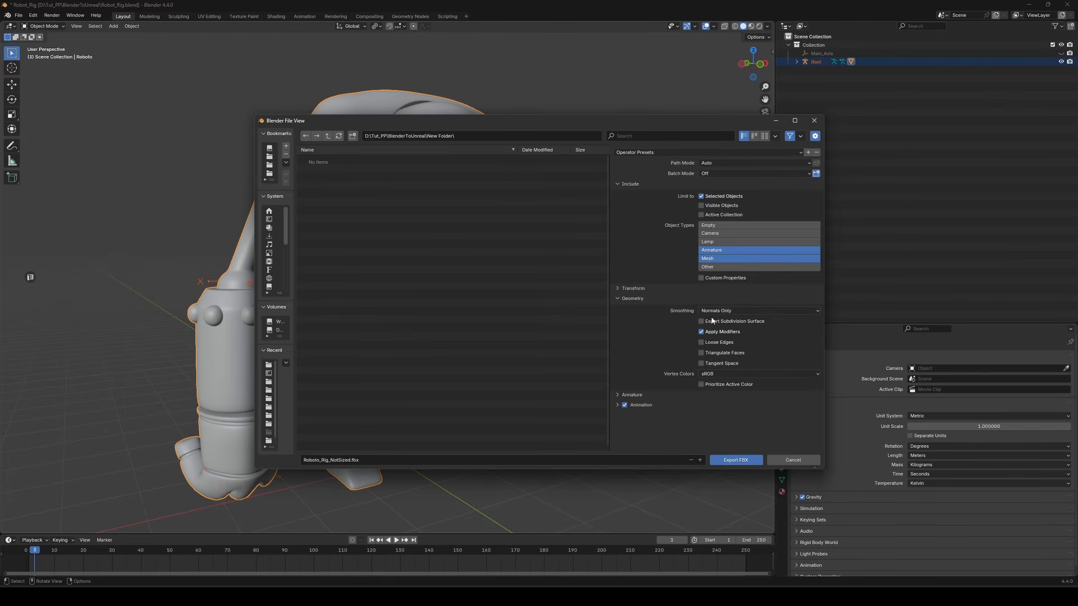
{"action": "left_click", "coordinate": [715, 312]}
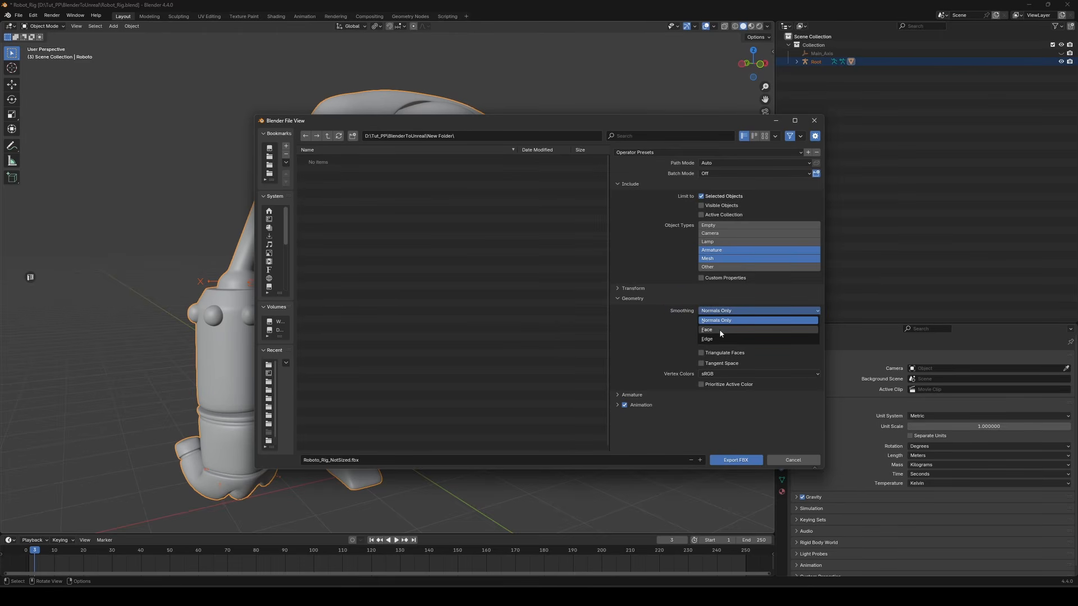
{"action": "left_click", "coordinate": [712, 330]}
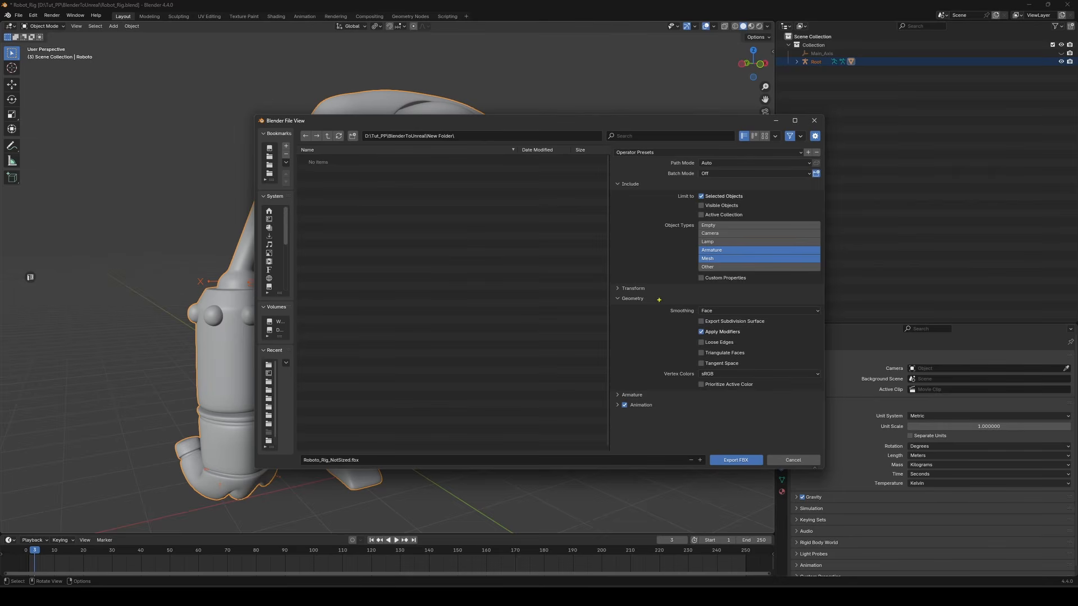
{"action": "left_click_drag", "start_coordinate": [827, 318], "coordinate": [827, 319]}
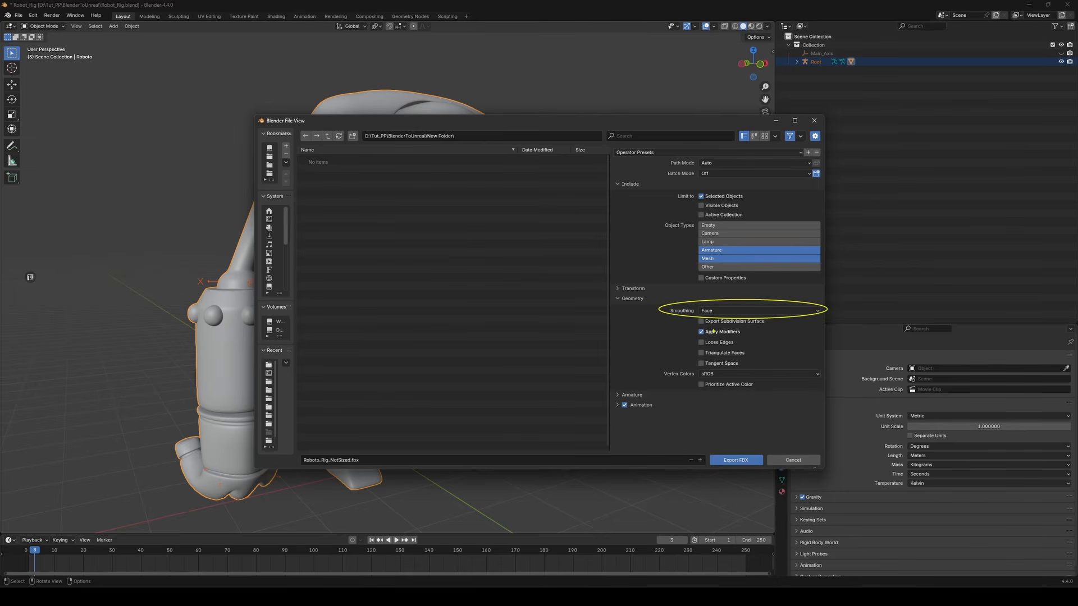
{"action": "left_click_drag", "start_coordinate": [690, 331], "coordinate": [640, 331]}
{"action": "left_click_drag", "start_coordinate": [743, 332], "coordinate": [780, 332]}
{"action": "left_click_drag", "start_coordinate": [618, 363], "coordinate": [648, 337]}
{"action": "key", "text": "Escape"}
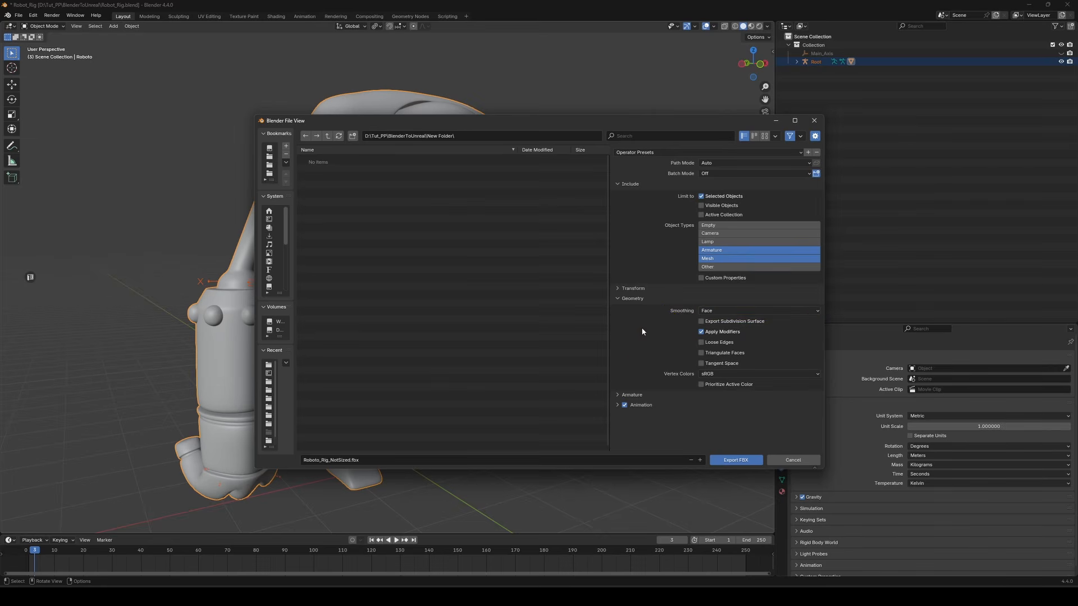
Expand the Armature options and turn off Animation export
{"action": "left_click", "coordinate": [617, 299]}
{"action": "left_click", "coordinate": [617, 309]}
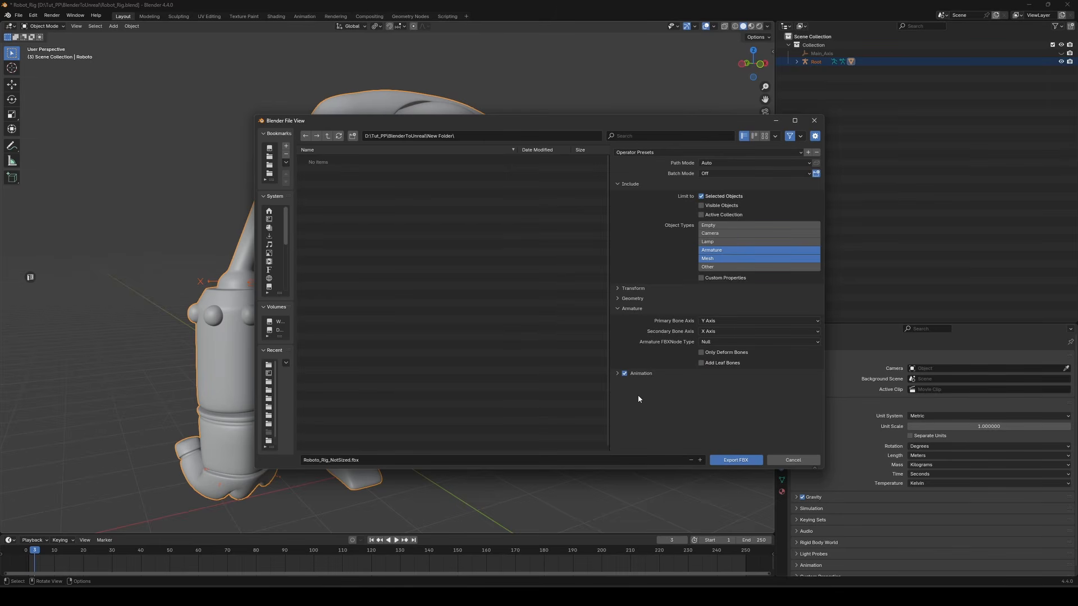
{"action": "left_click_drag", "start_coordinate": [767, 362], "coordinate": [783, 356]}
{"action": "key", "text": "Escape"}
{"action": "left_click_drag", "start_coordinate": [616, 381], "coordinate": [663, 381]}
{"action": "left_click", "coordinate": [618, 299]}
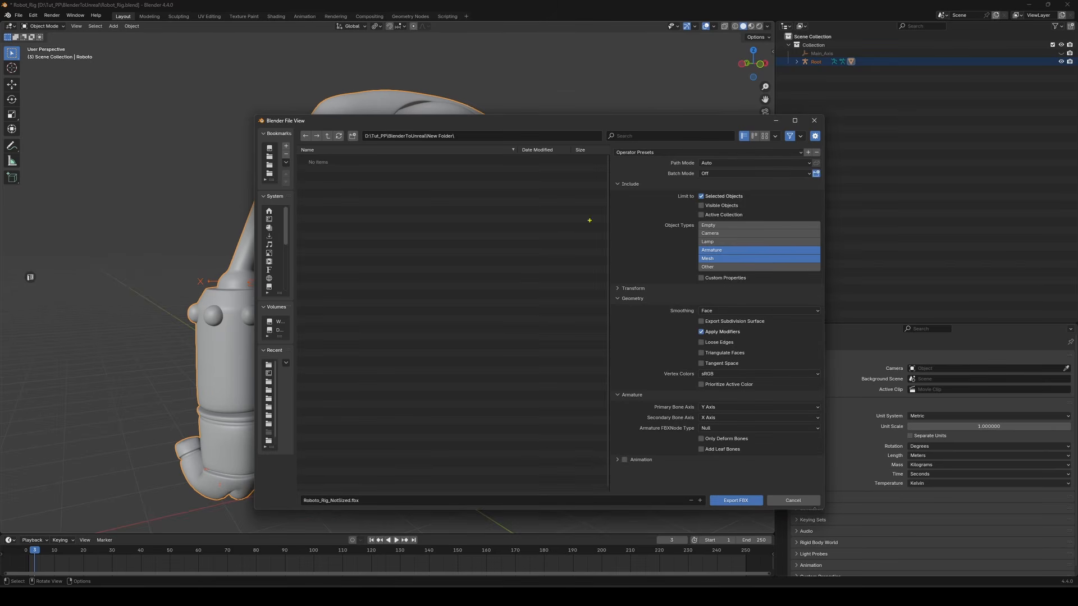
{"action": "left_click_drag", "start_coordinate": [772, 200], "coordinate": [774, 201]}
{"action": "mouse_move", "coordinate": [653, 254]}
{"action": "left_mouse_down"}
{"action": "mouse_move", "coordinate": [690, 250]}
{"action": "mouse_move", "coordinate": [691, 261]}
{"action": "left_mouse_up"}
{"action": "left_click_drag", "start_coordinate": [822, 317], "coordinate": [822, 318]}
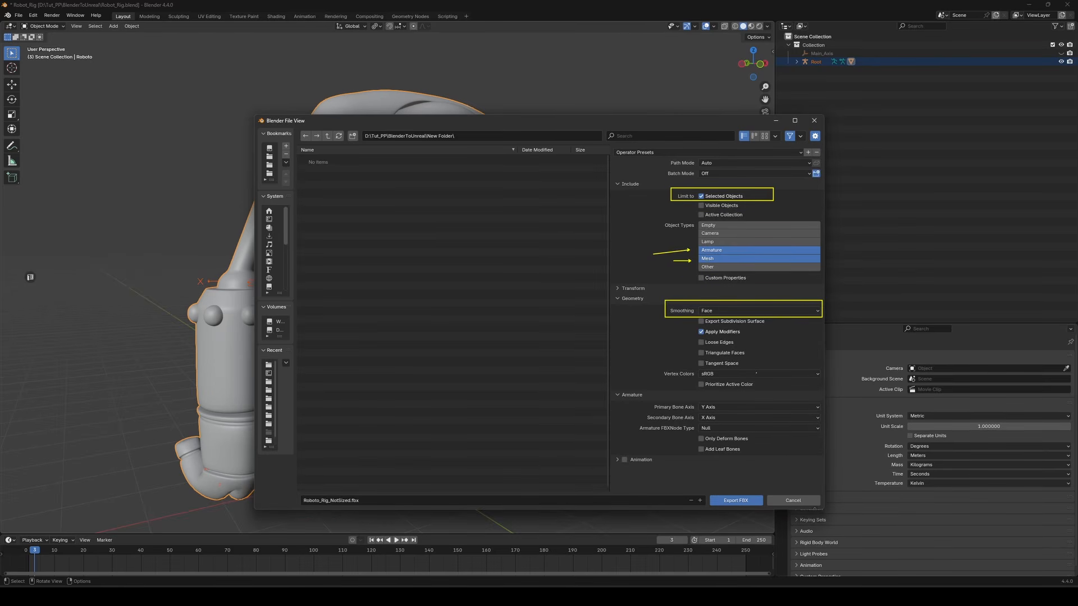
{"action": "left_click_drag", "start_coordinate": [730, 453], "coordinate": [767, 456]}
{"action": "left_click_drag", "start_coordinate": [618, 466], "coordinate": [662, 466]}
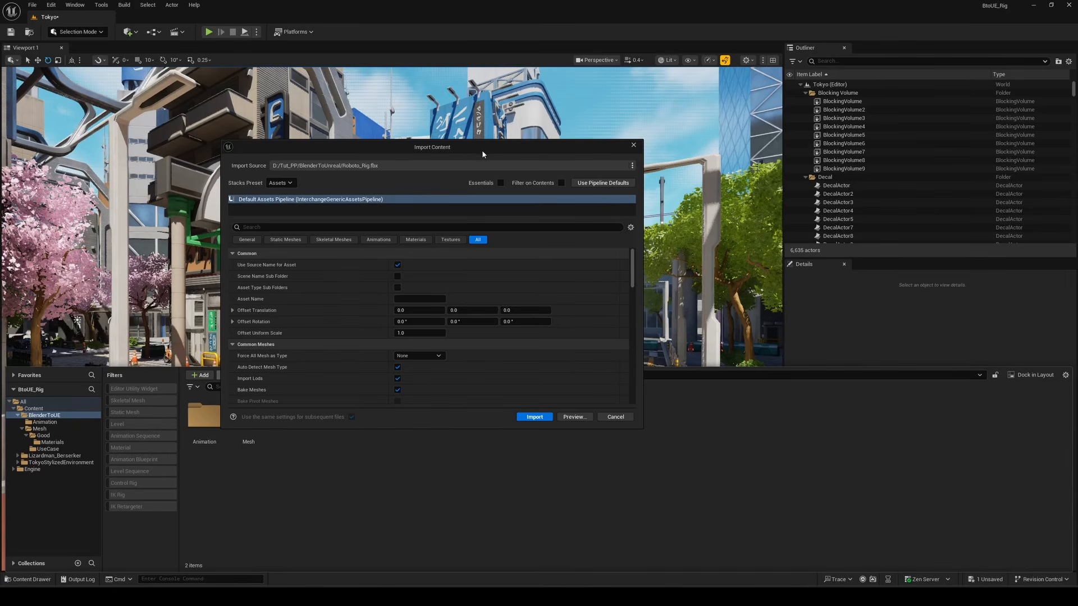
Reset the import pipeline to its defaults and open the import preview for Roboto_Rig.fbx
{"action": "left_click", "coordinate": [593, 186]}
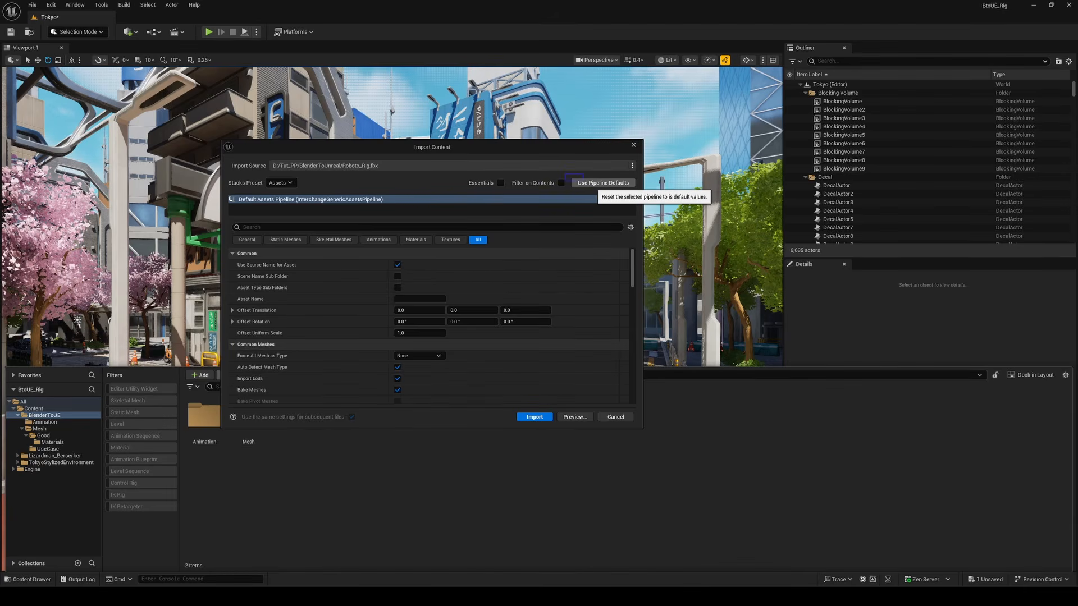
{"action": "left_click_drag", "start_coordinate": [637, 193], "coordinate": [637, 194], "text": "ctrl"}
{"action": "left_click_drag", "start_coordinate": [601, 231], "coordinate": [583, 386]}
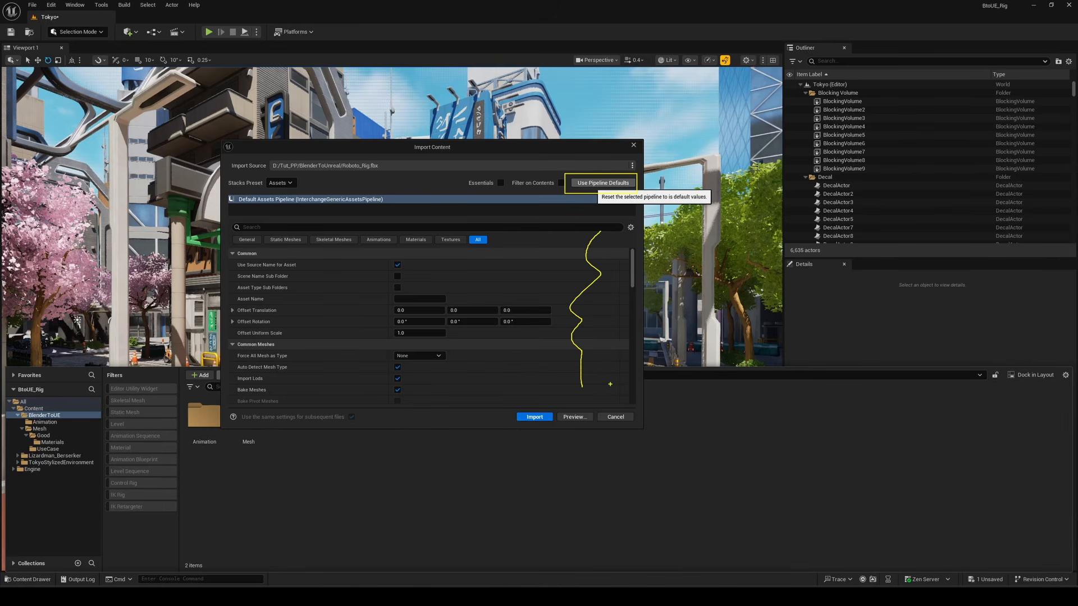
{"action": "key", "text": "Escape"}
{"action": "left_click", "coordinate": [574, 417]}
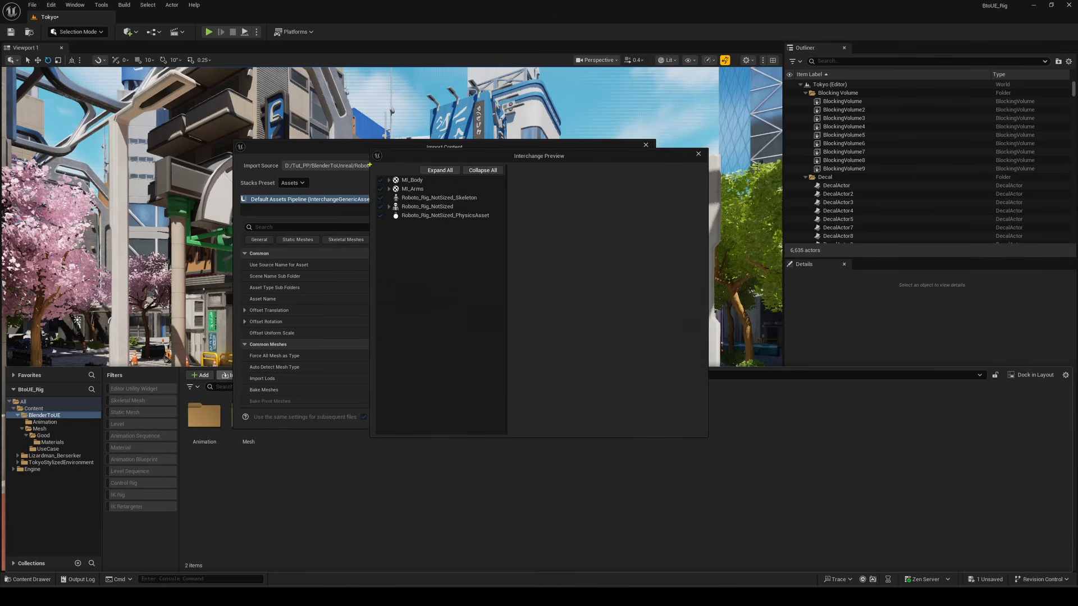
Inspect the materials, skeletal mesh, skeleton and physics asset listed in the import preview
{"action": "left_click_drag", "start_coordinate": [512, 230], "coordinate": [514, 231], "text": "ctrl"}
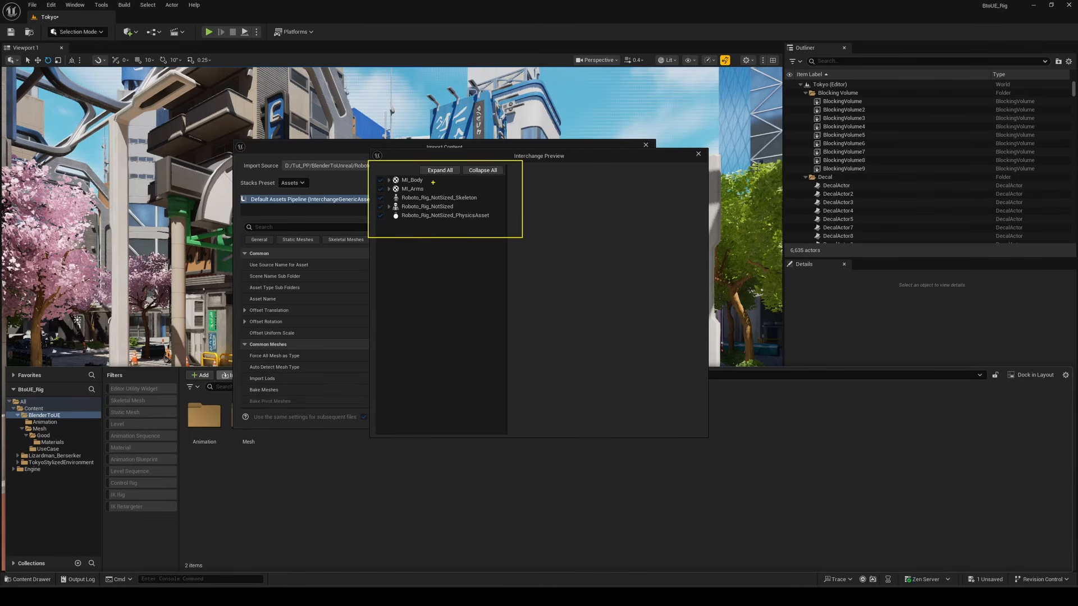
{"action": "left_click_drag", "start_coordinate": [427, 183], "coordinate": [474, 189], "text": "ctrl+shift"}
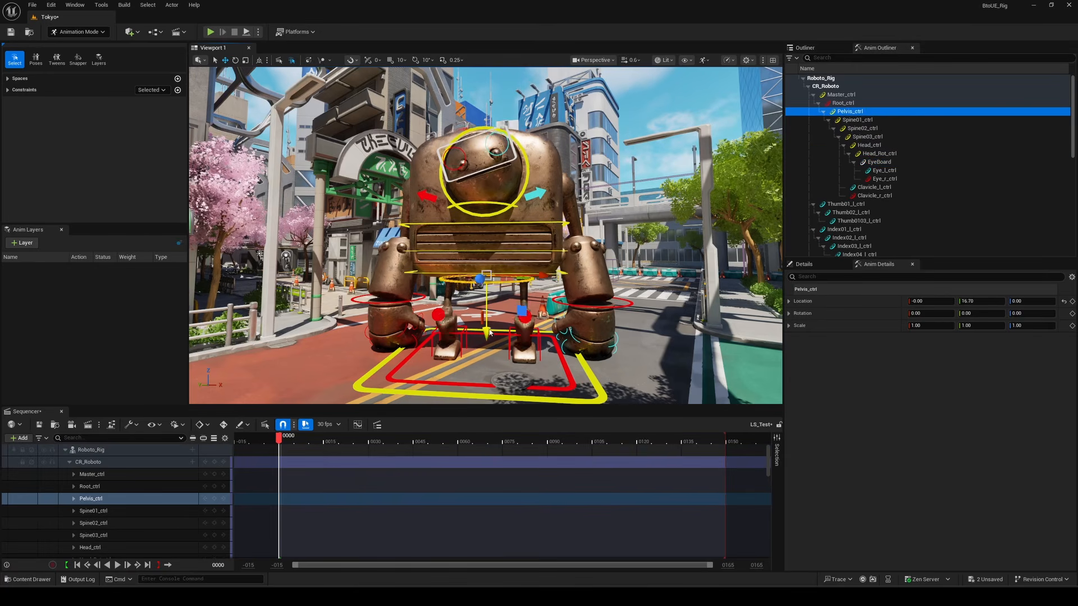
Pose the imported robot's control rig by rotating and moving the pelvis and hand controls
{"action": "left_click_drag", "start_coordinate": [397, 301], "coordinate": [322, 200]}
{"action": "key", "text": "e"}
{"action": "left_click_drag", "start_coordinate": [306, 239], "coordinate": [275, 194]}
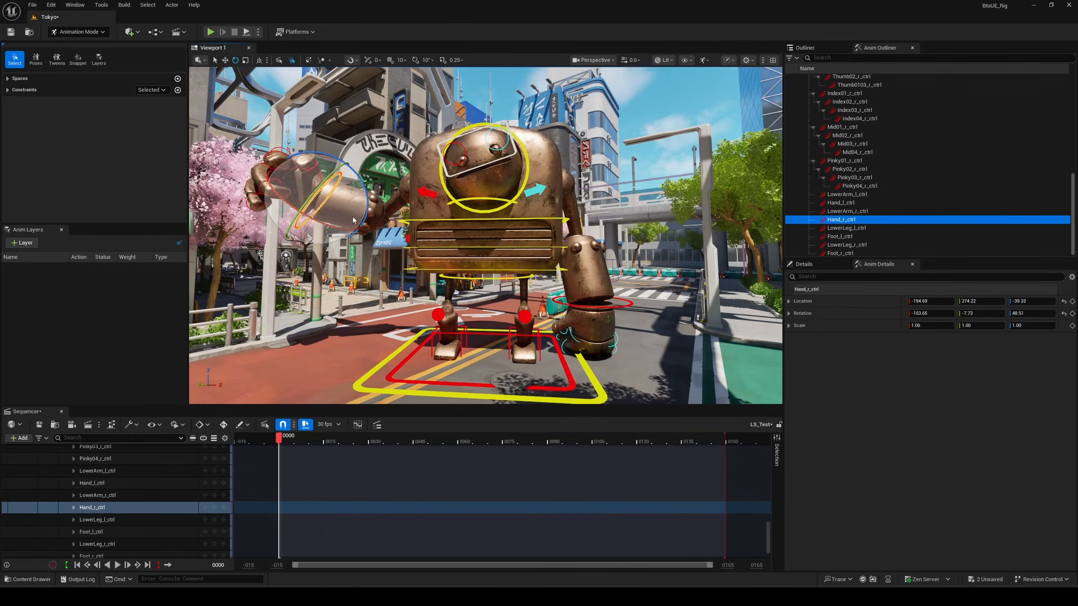
{"action": "left_click", "coordinate": [594, 306]}
{"action": "key", "text": "w"}
{"action": "left_click_drag", "start_coordinate": [593, 303], "coordinate": [658, 223]}
{"action": "left_click", "coordinate": [526, 343]}
{"action": "left_click_drag", "start_coordinate": [526, 356], "coordinate": [553, 357]}
{"action": "left_click", "coordinate": [488, 277]}
{"action": "left_click_drag", "start_coordinate": [487, 274], "coordinate": [494, 292]}
{"action": "key", "text": "e"}
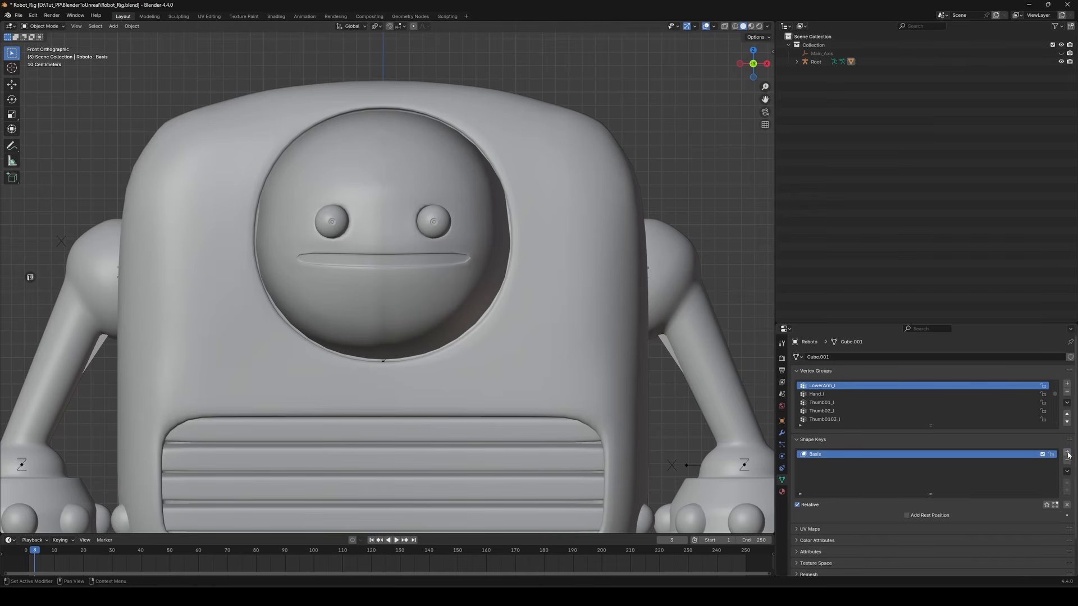
Add a new shape key to the robot mesh and switch the mesh into Sculpt Mode
{"action": "left_click_drag", "start_coordinate": [955, 515], "coordinate": [982, 514]}
{"action": "left_click", "coordinate": [459, 175]}
{"action": "key", "text": "ctrl+Tab"}
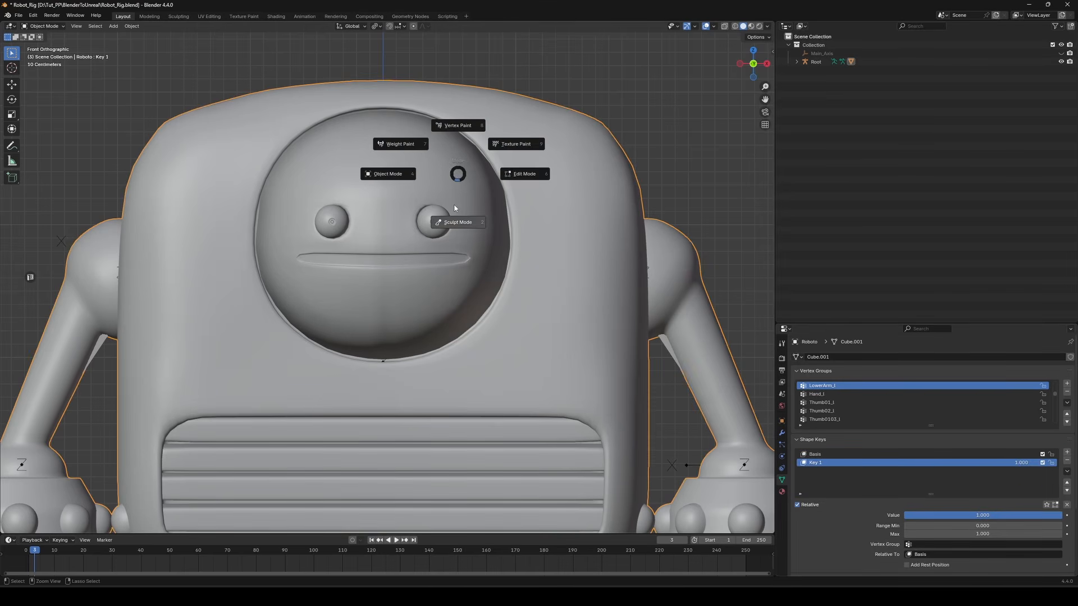
{"action": "left_click", "coordinate": [453, 217]}
Reshape the robot's mouth into a smile with the Grab brush on the new shape key
{"action": "key", "text": "f"}
{"action": "left_click", "coordinate": [520, 261]}
{"action": "left_click_drag", "start_coordinate": [469, 254], "coordinate": [479, 211]}
{"action": "key", "text": "ctrl+z"}
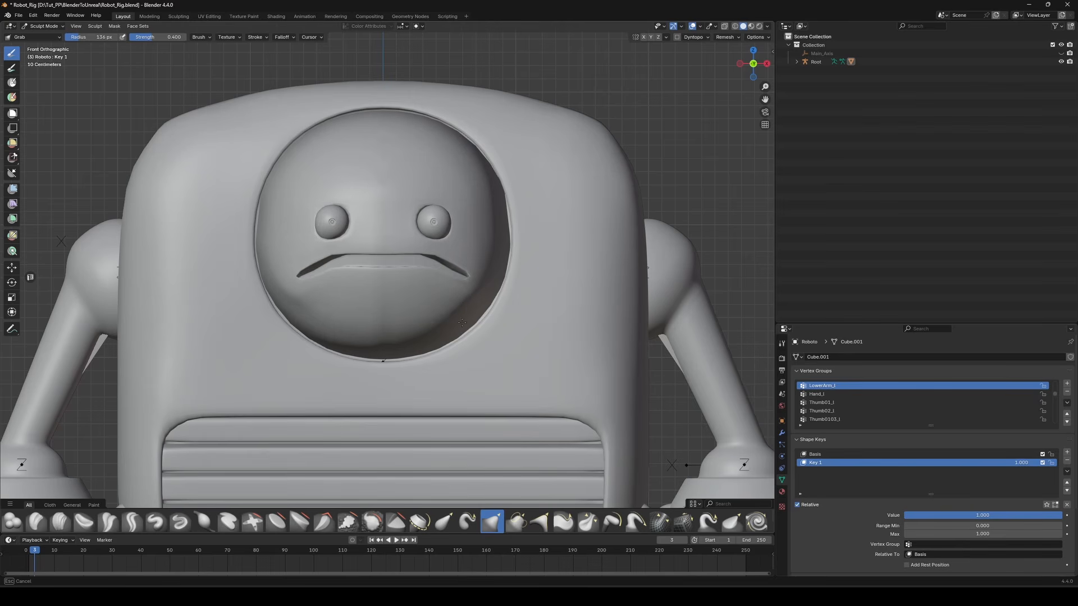
{"action": "key", "text": "ctrl+shift+z"}
{"action": "key", "text": "ctrl+z"}
{"action": "key", "text": "ctrl+shift+z"}
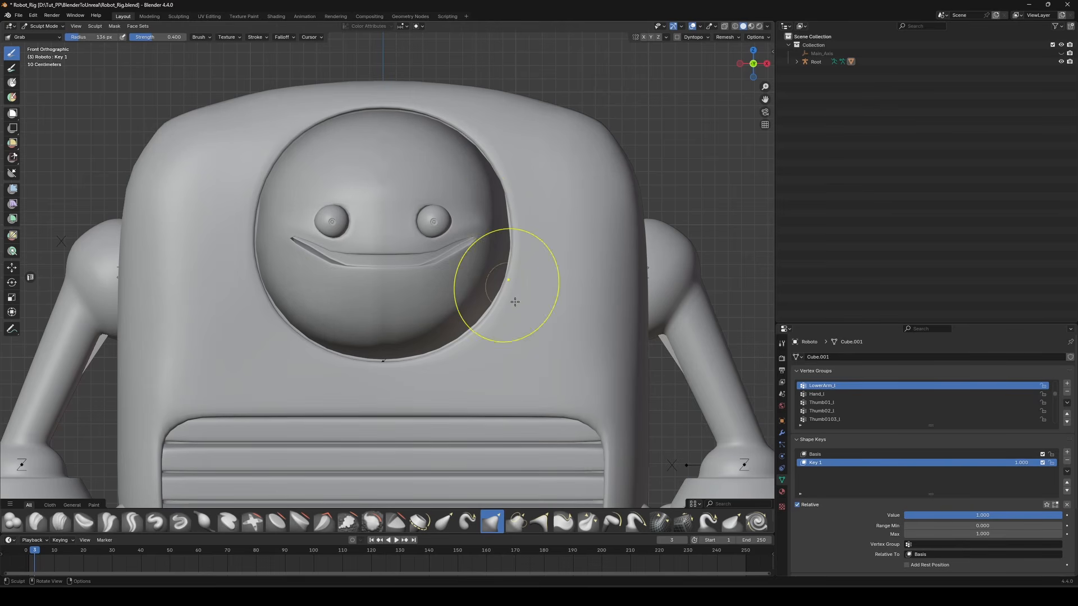
Return to Object Mode and rename the new shape key to RENAME_YOUR_MORPH
{"action": "key", "text": "ctrl+Tab"}
{"action": "left_click", "coordinate": [590, 433]}
{"action": "key", "text": "F2"}
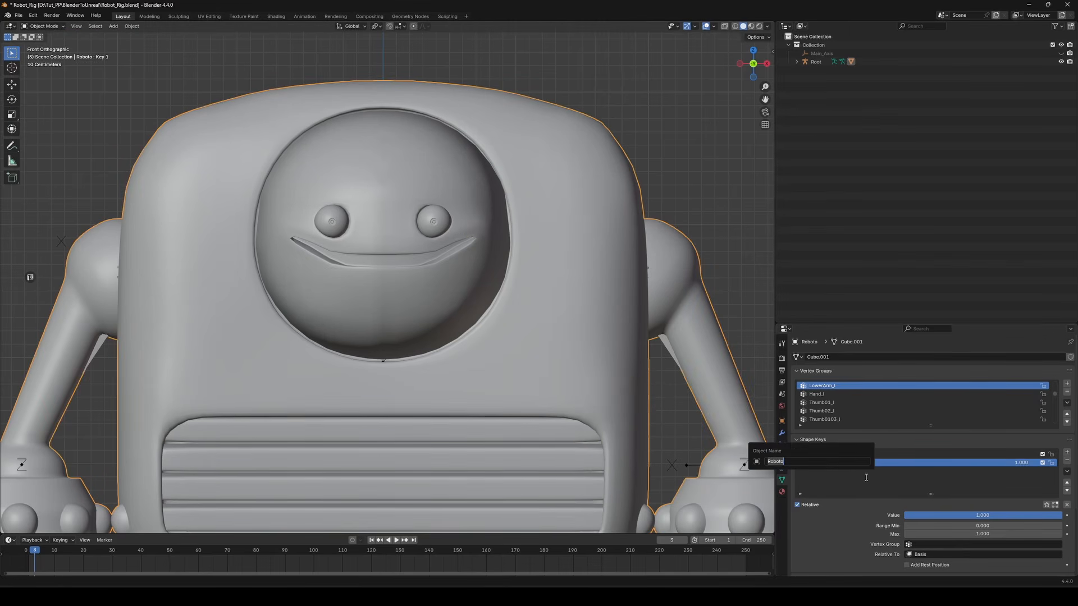
{"action": "key", "text": "Escape"}
{"action": "double_click", "coordinate": [829, 466]}
{"action": "type", "text": "RENAME_YOUR"}
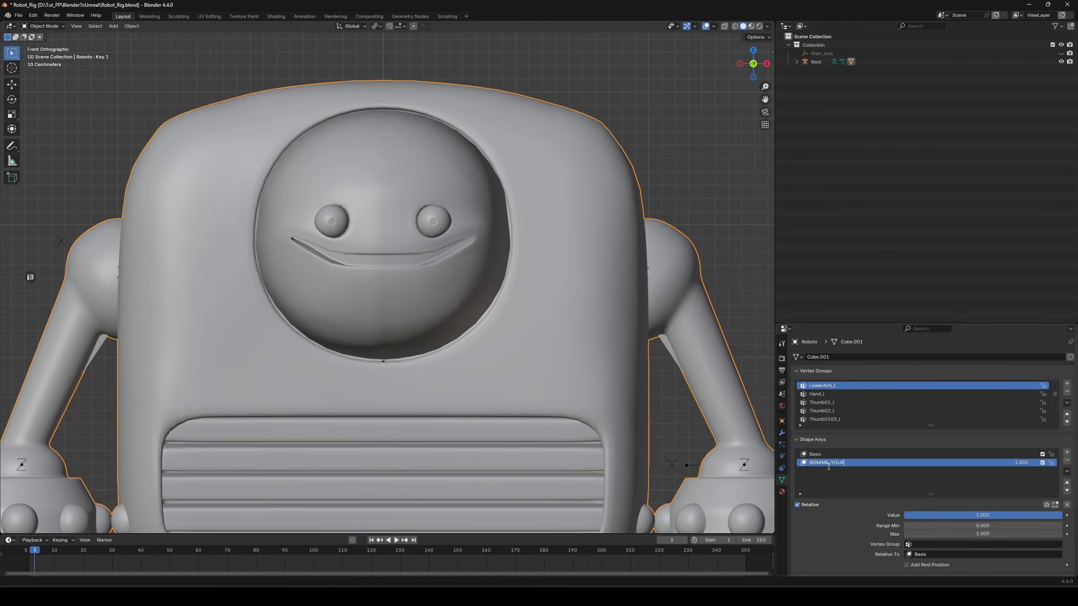
{"action": "type", "text": "_MORPH"}
{"action": "key", "text": "Return"}
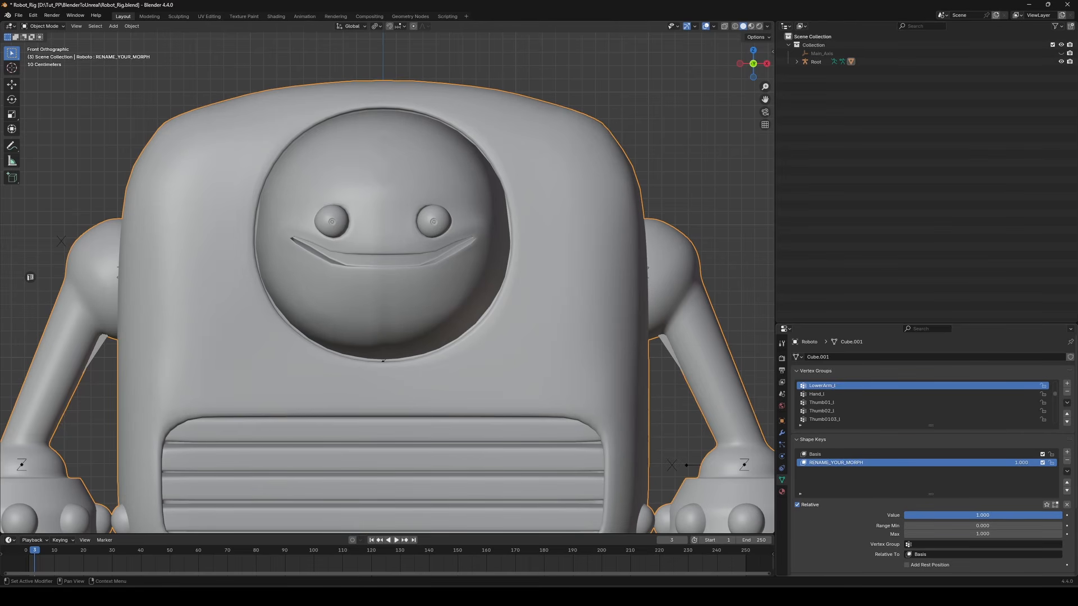